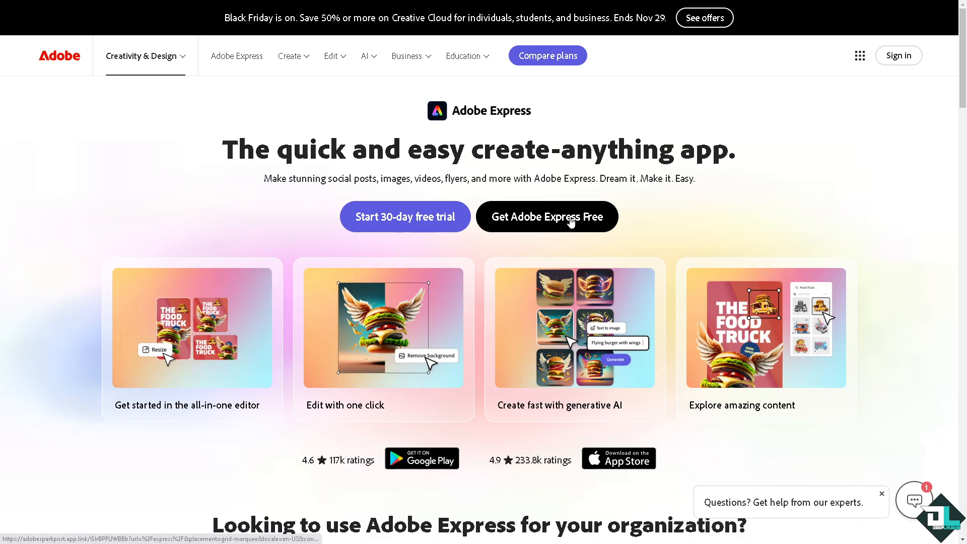
Start getting Adobe Express for free and choose to create a new account.
{"action": "left_click", "coordinate": [572, 222]}
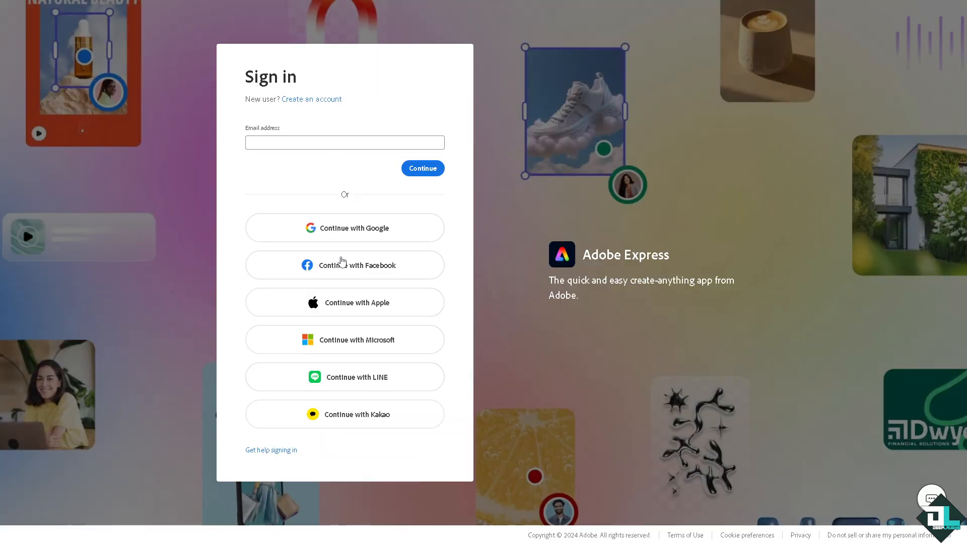
{"action": "left_click", "coordinate": [324, 100]}
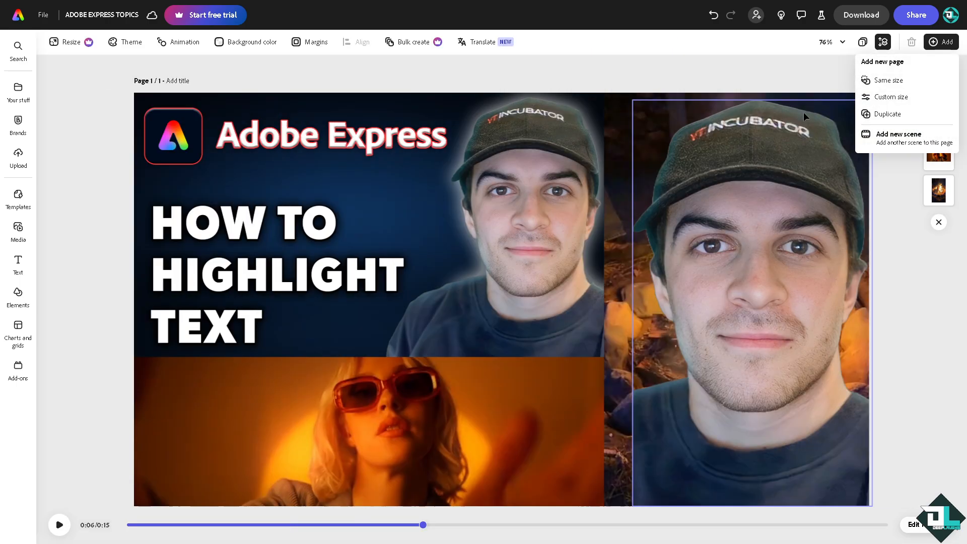
Add a new page of the same size, paste the copied thumbnail image, and shrink it into the page's lower-left corner.
{"action": "left_click", "coordinate": [892, 82]}
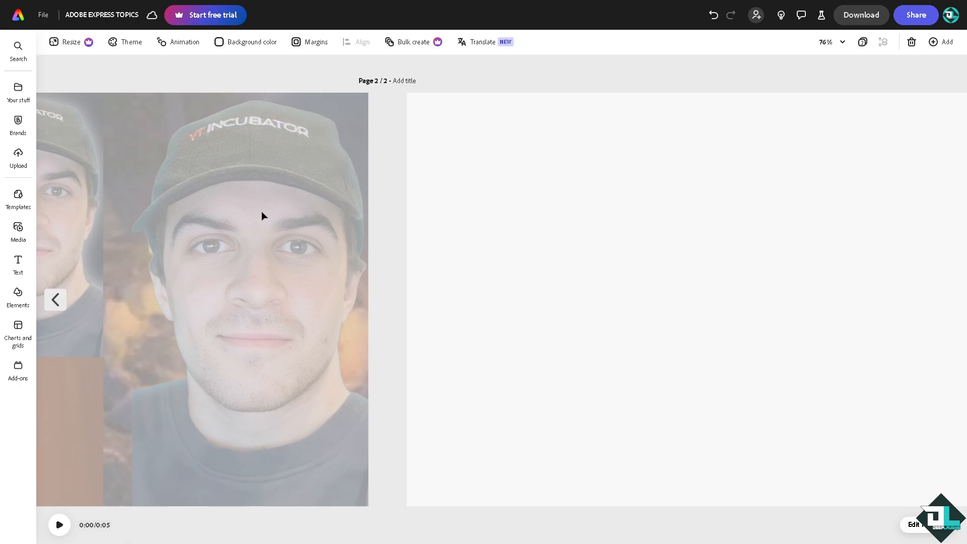
{"action": "key", "text": "ctrl+v"}
{"action": "left_click_drag", "start_coordinate": [451, 276], "coordinate": [449, 396]}
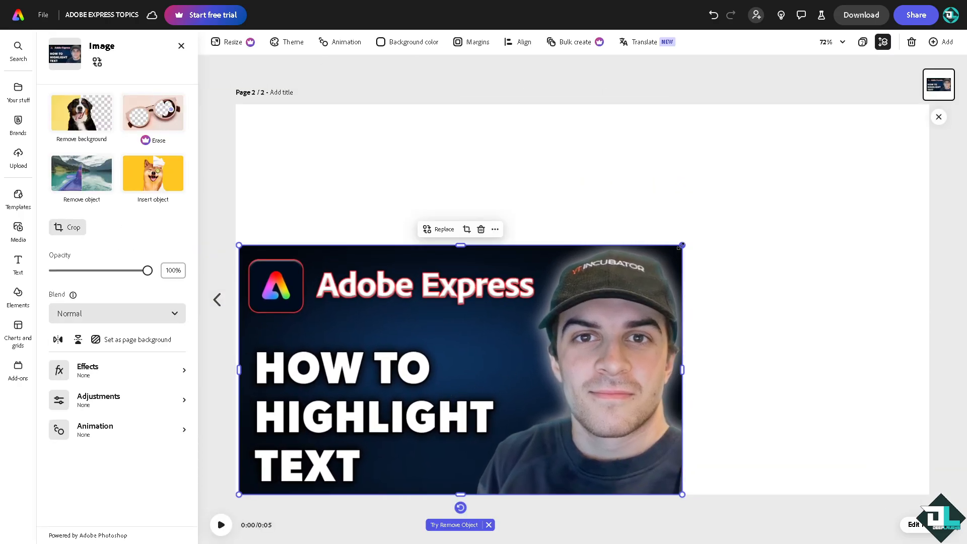
{"action": "left_click_drag", "start_coordinate": [682, 245], "coordinate": [540, 324]}
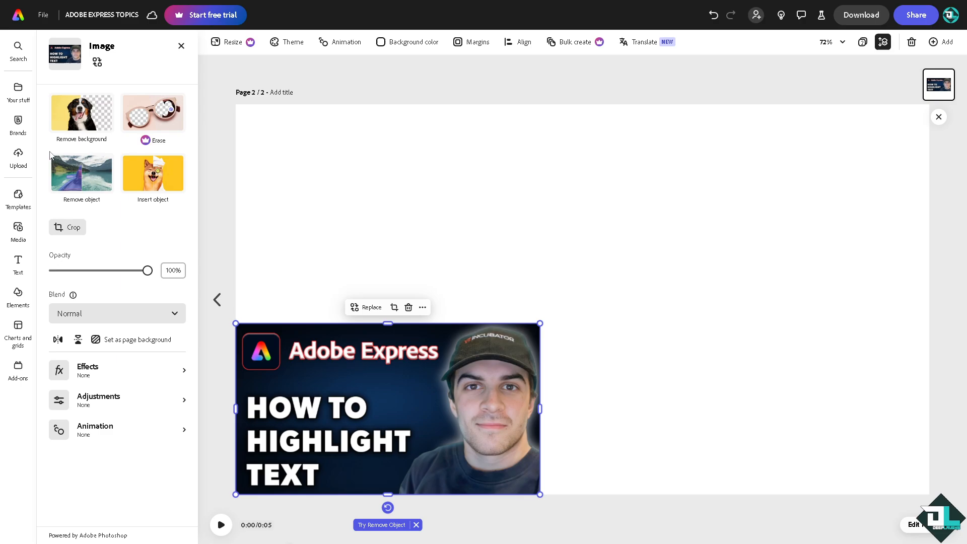
Add the text "How to Highlight Text in Adobe Express" near the page's upper edge and widen its box to fit one line.
{"action": "left_click", "coordinate": [19, 262]}
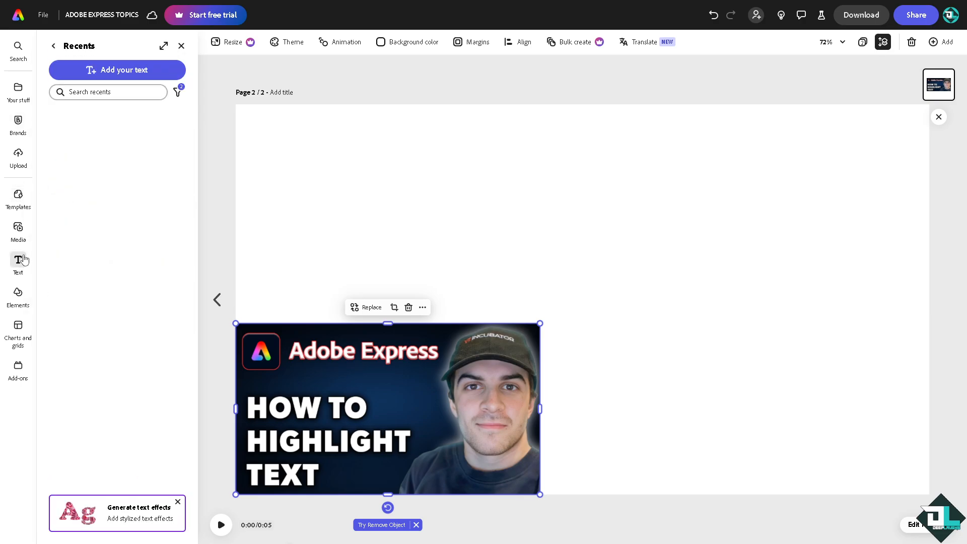
{"action": "left_click", "coordinate": [128, 70]}
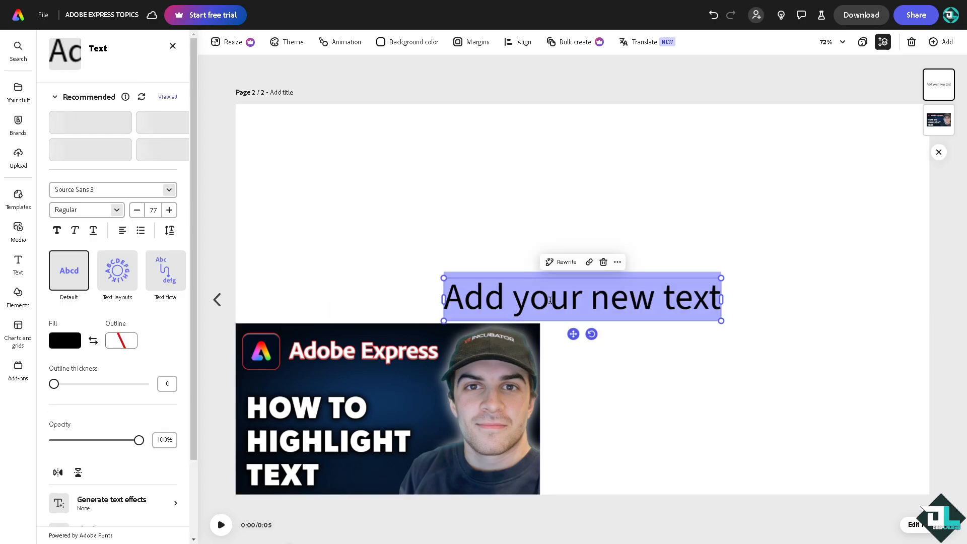
{"action": "type", "text": "How to Highlight Text in Adobe Express"}
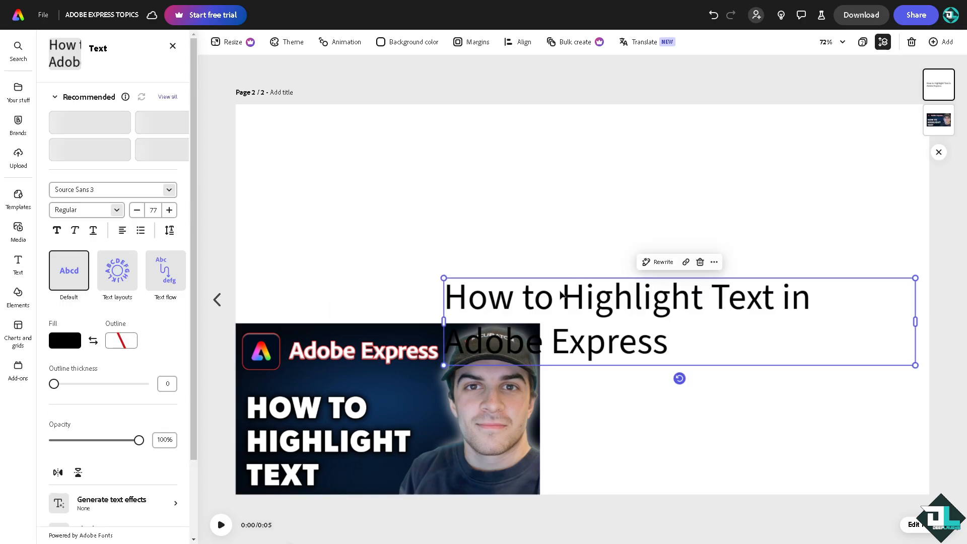
{"action": "left_click_drag", "start_coordinate": [563, 294], "coordinate": [358, 157]}
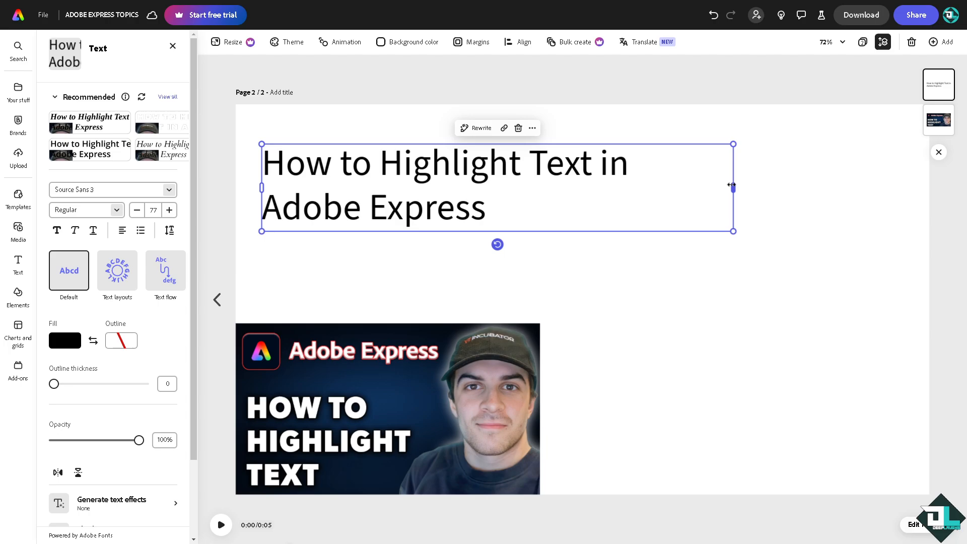
{"action": "left_click_drag", "start_coordinate": [733, 185], "coordinate": [899, 165]}
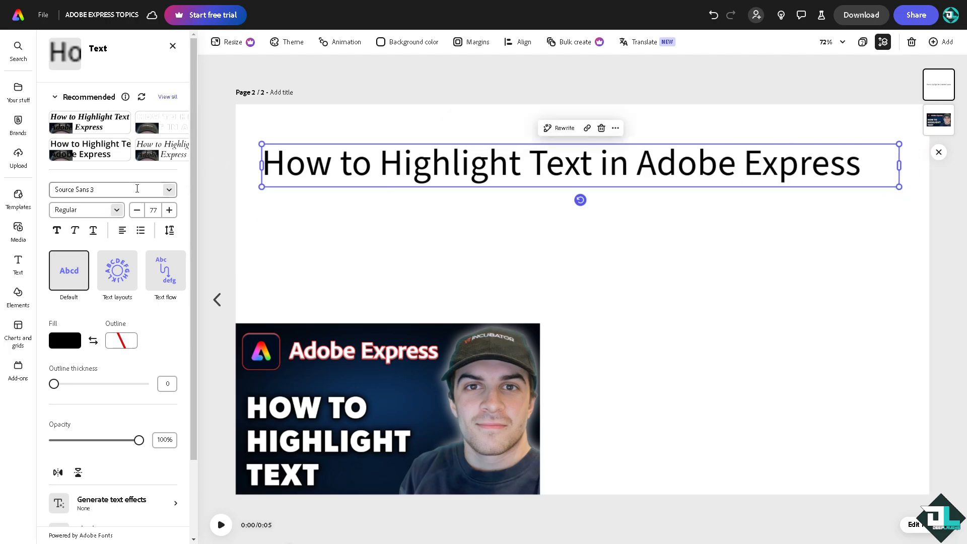
Set the heading's font to Abril Fatface and resize it to about 69 on one line above the image.
{"action": "left_click", "coordinate": [137, 188]}
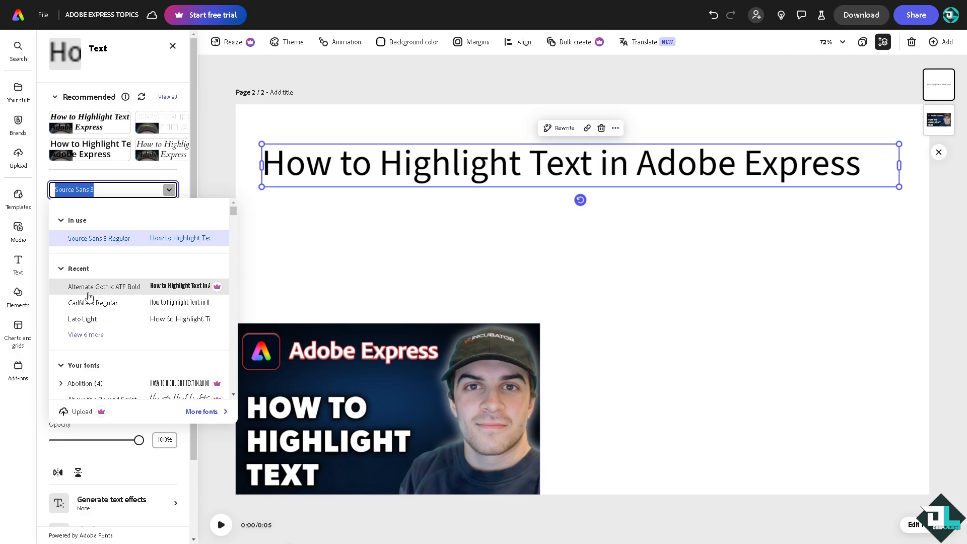
{"action": "scroll", "coordinate": [93, 318], "scroll_direction": "down", "scroll_amount": 4}
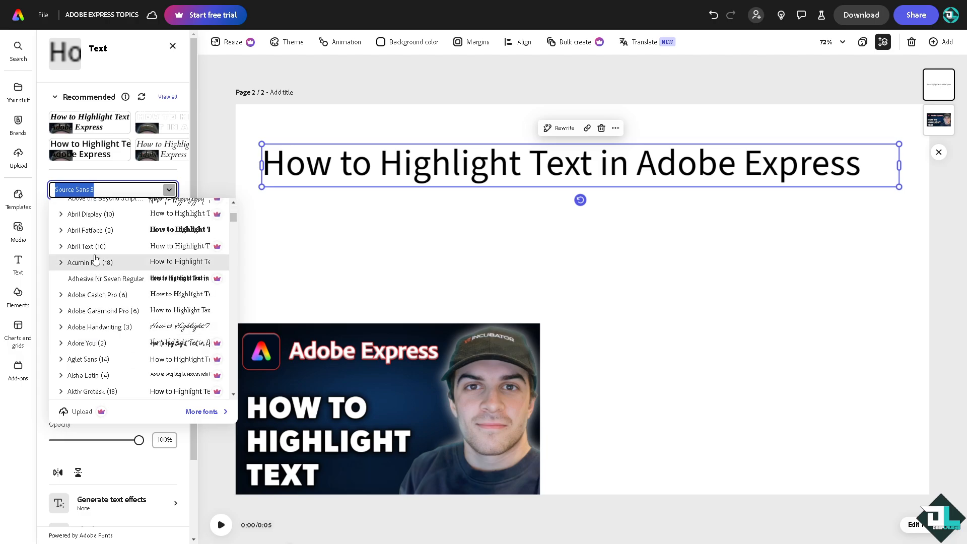
{"action": "left_click", "coordinate": [95, 230]}
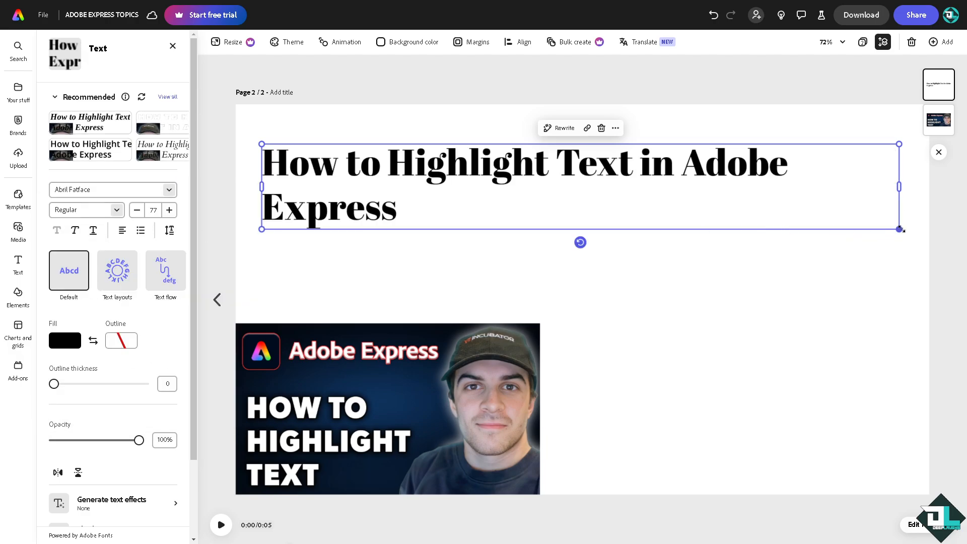
{"action": "left_click_drag", "start_coordinate": [900, 230], "coordinate": [933, 285]}
{"action": "left_click", "coordinate": [749, 276]}
{"action": "left_click_drag", "start_coordinate": [470, 169], "coordinate": [480, 188]}
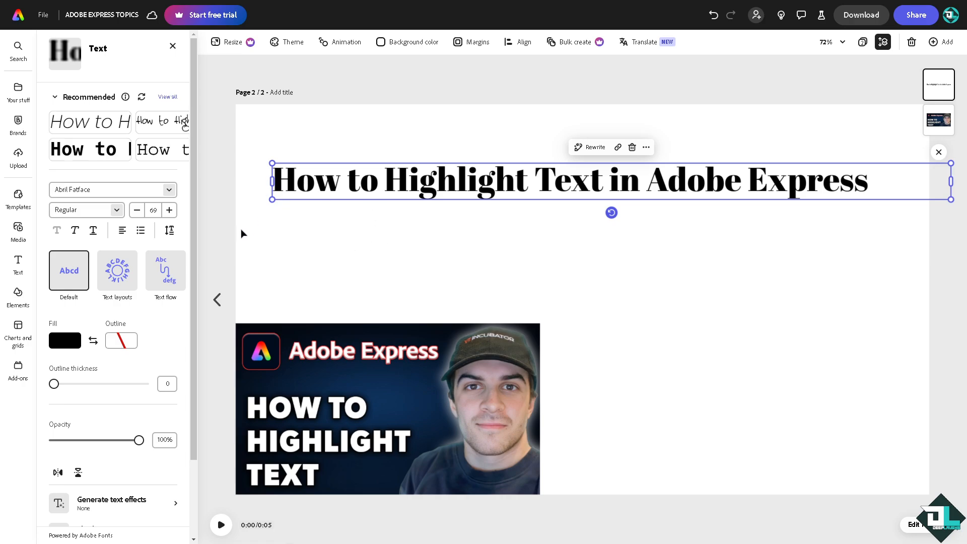
Set the heading's fill color to white.
{"action": "left_click", "coordinate": [67, 342]}
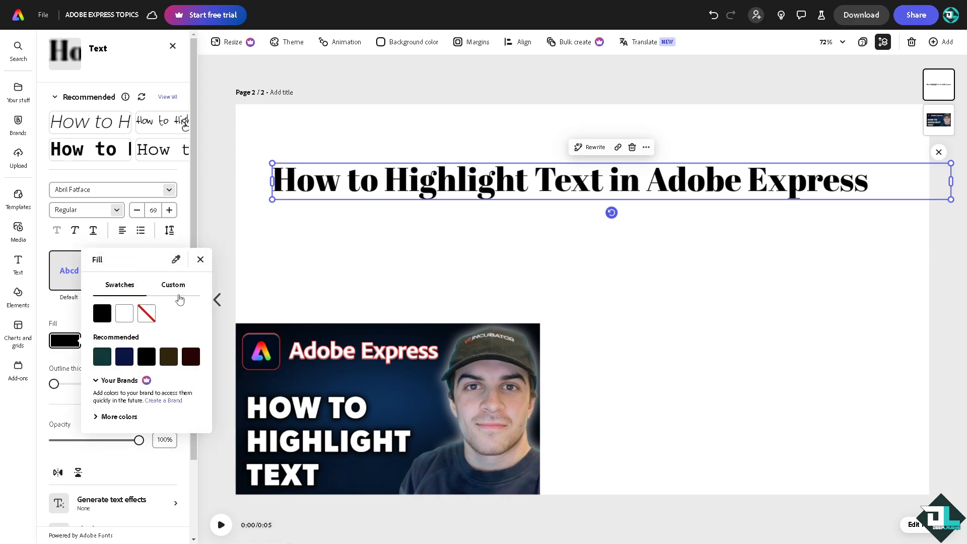
{"action": "left_click", "coordinate": [124, 313]}
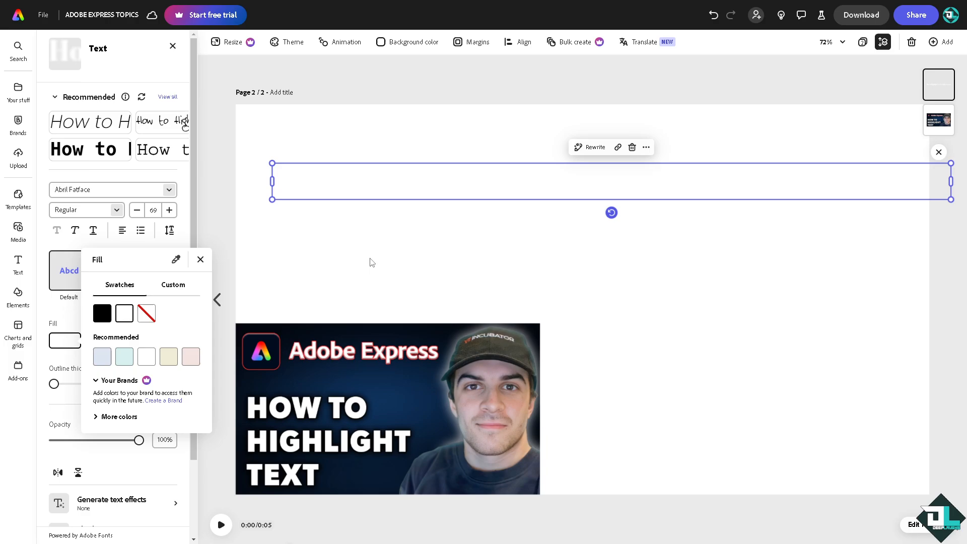
{"action": "key", "text": "Escape"}
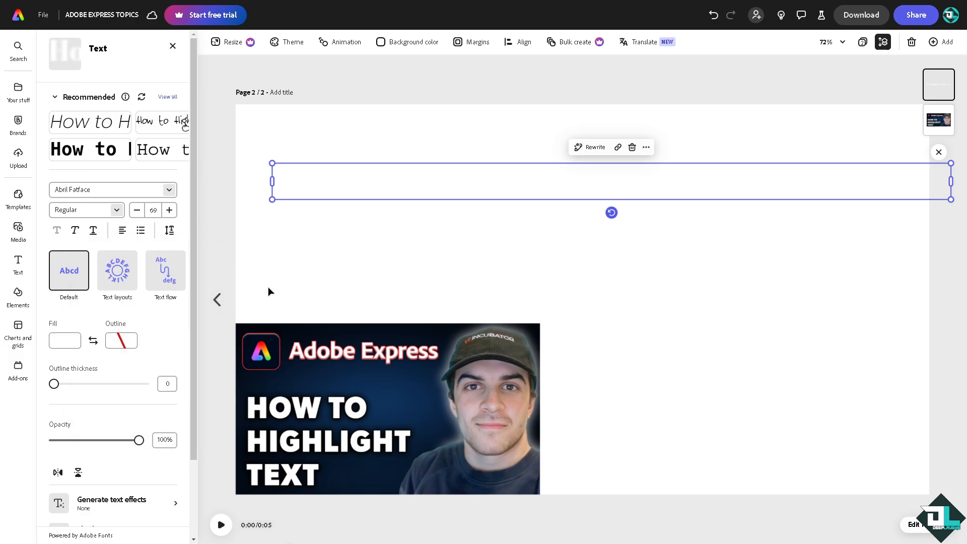
Give the heading a light yellow outline with a thickness of 97.
{"action": "left_click", "coordinate": [123, 342]}
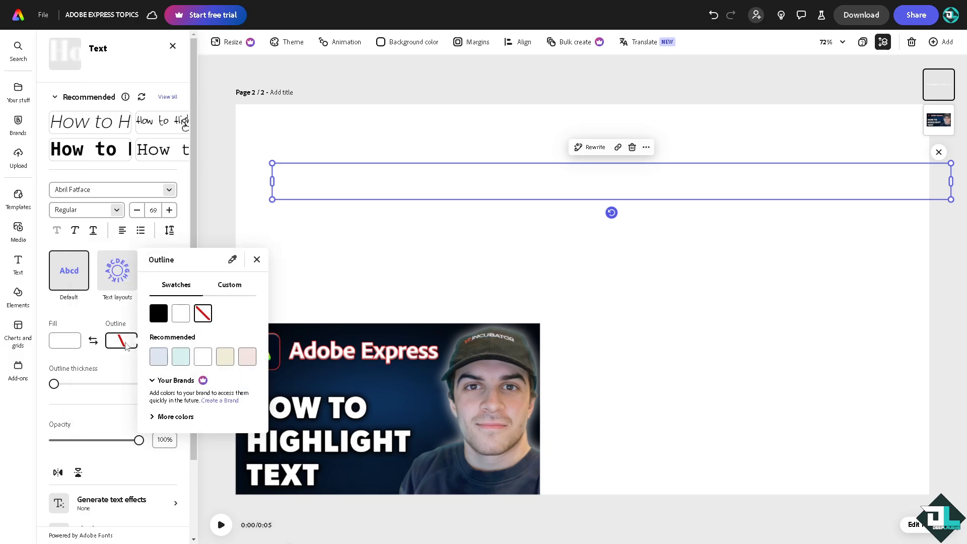
{"action": "left_click", "coordinate": [153, 417]}
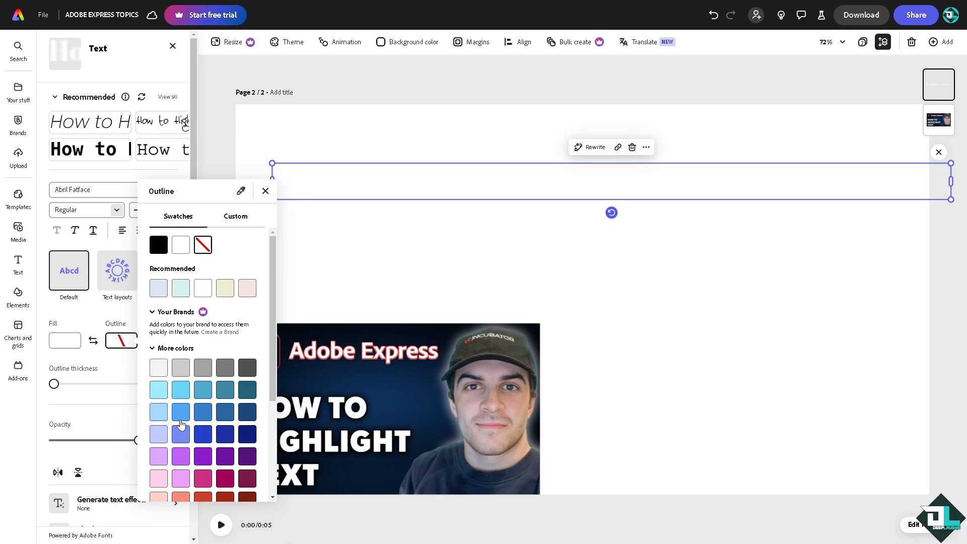
{"action": "scroll", "coordinate": [183, 425], "scroll_direction": "down", "scroll_amount": 2}
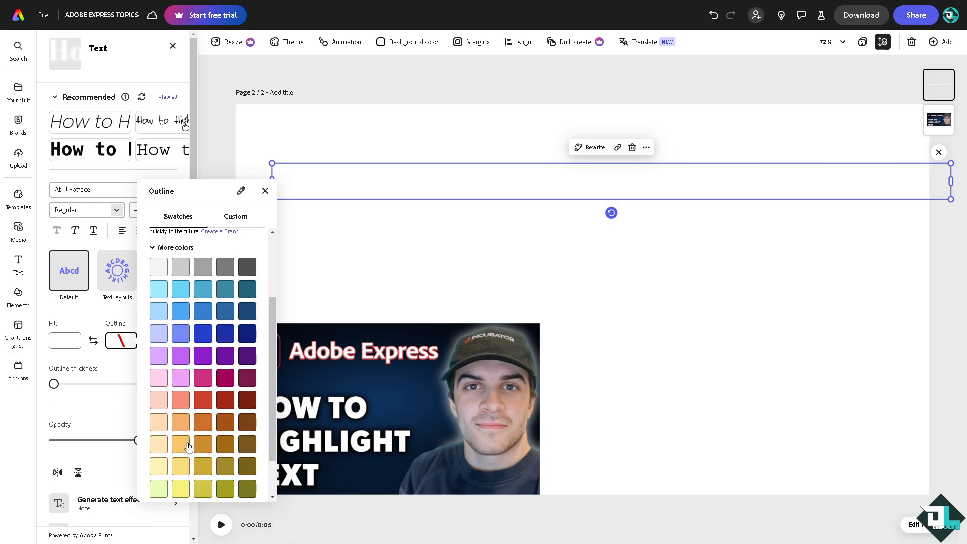
{"action": "left_click", "coordinate": [181, 488]}
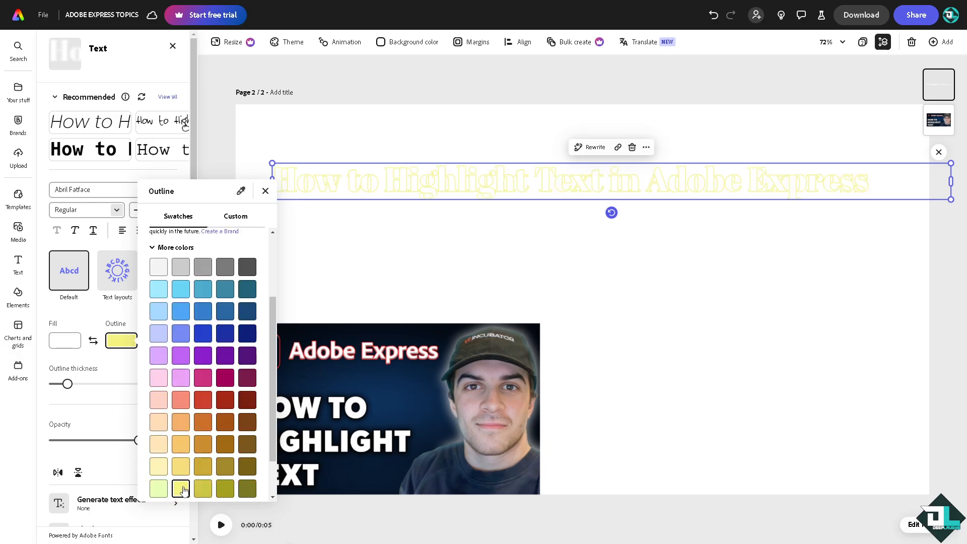
{"action": "left_click", "coordinate": [58, 180]}
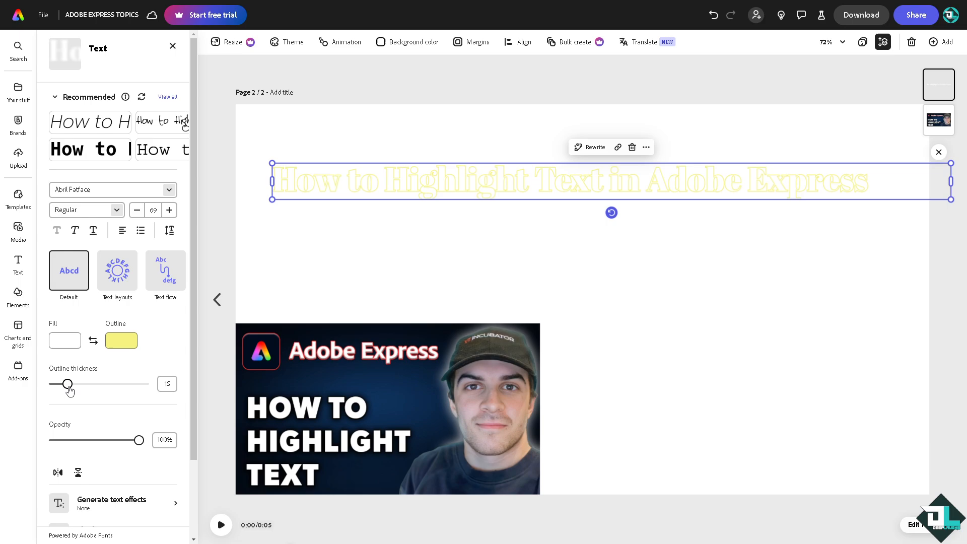
{"action": "left_click_drag", "start_coordinate": [71, 390], "coordinate": [148, 387]}
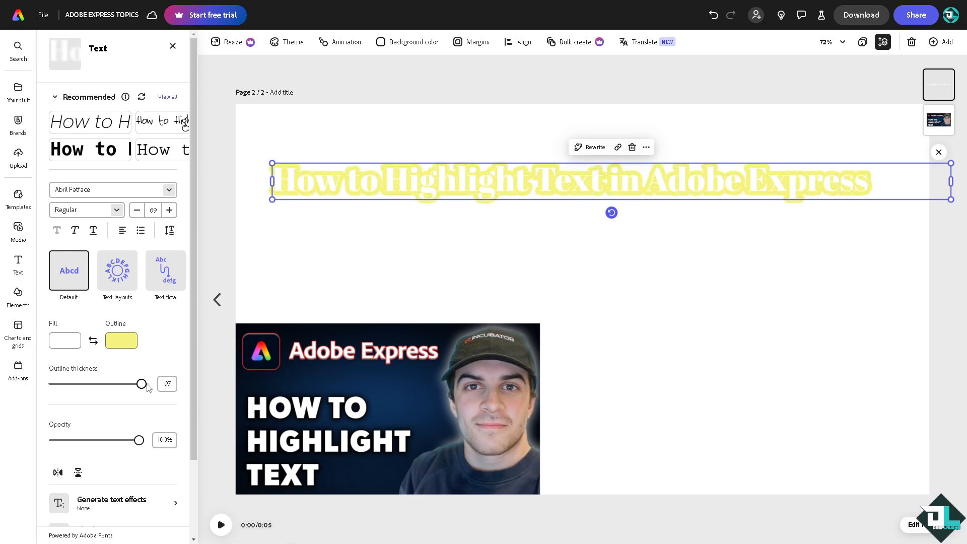
Set the heading's fill color to black and deselect the text.
{"action": "left_click", "coordinate": [70, 344]}
{"action": "left_click", "coordinate": [109, 320]}
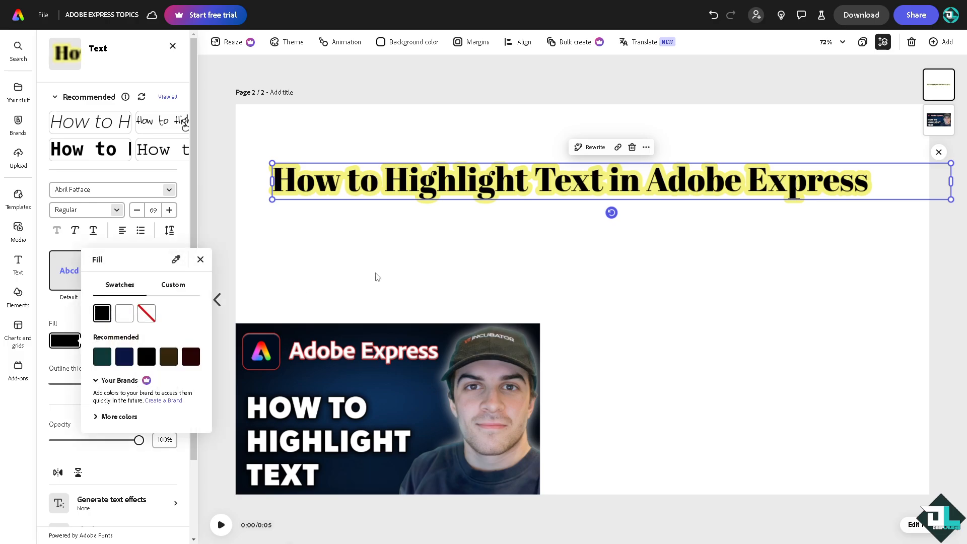
{"action": "left_click", "coordinate": [404, 232]}
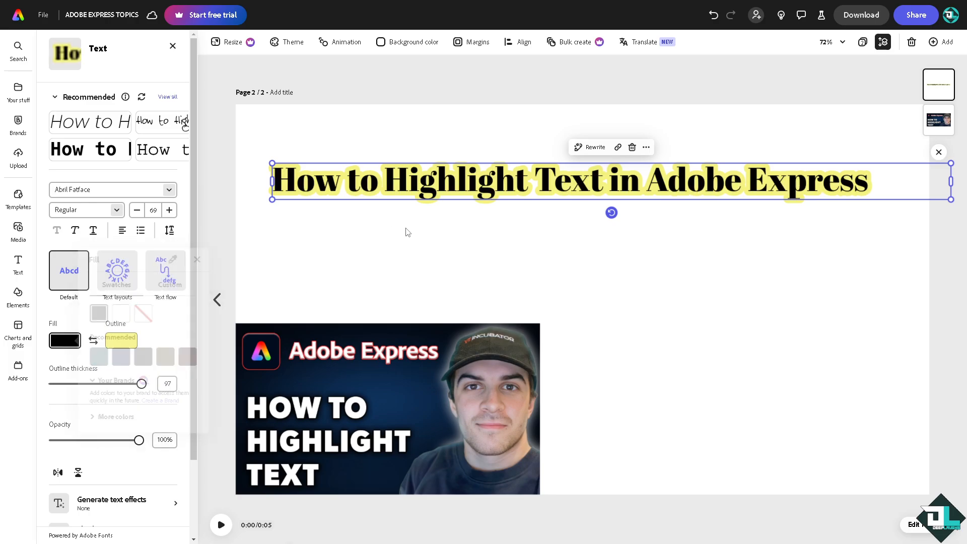
{"action": "left_click", "coordinate": [688, 241]}
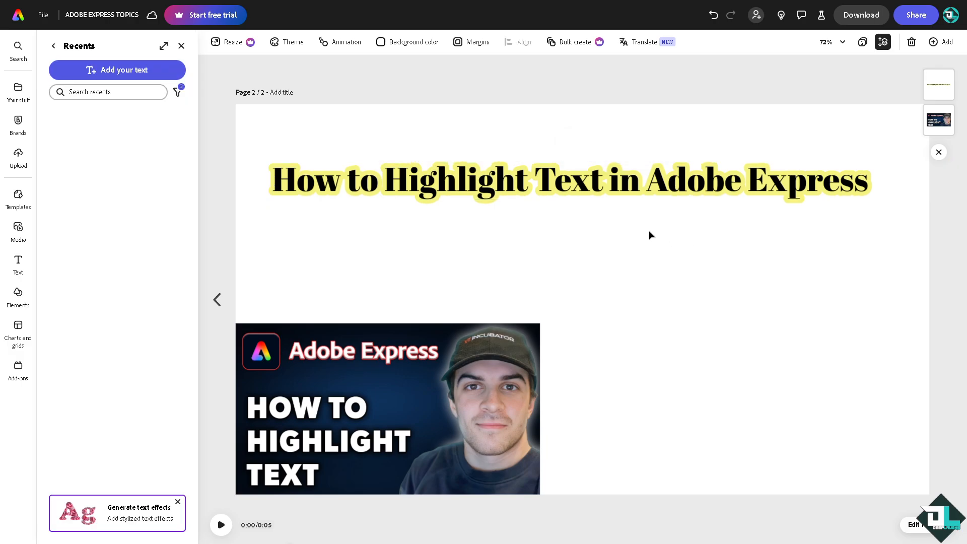
Add a second text box below the heading reading "HIGHLIGHT TEXT".
{"action": "left_click", "coordinate": [114, 73]}
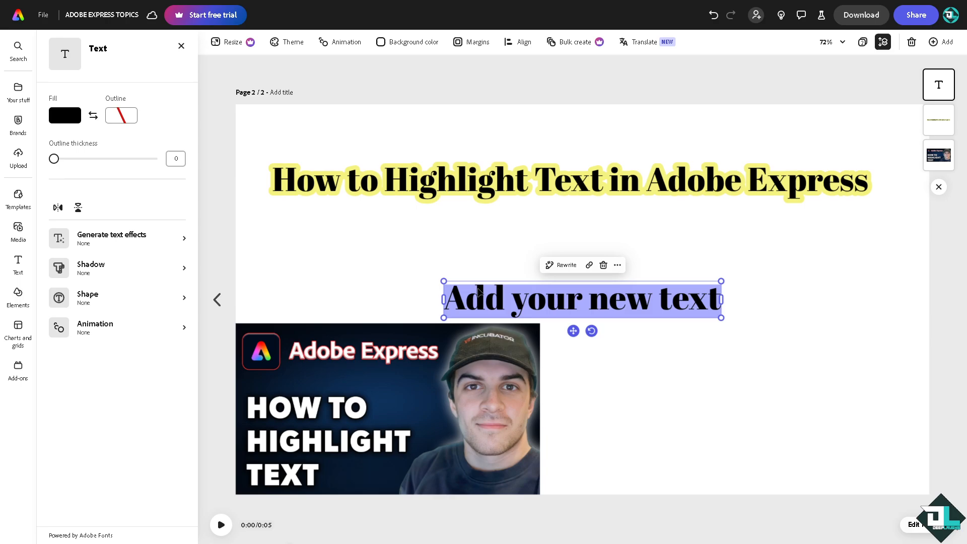
{"action": "left_click_drag", "start_coordinate": [486, 298], "coordinate": [375, 224]}
{"action": "left_click", "coordinate": [485, 293]}
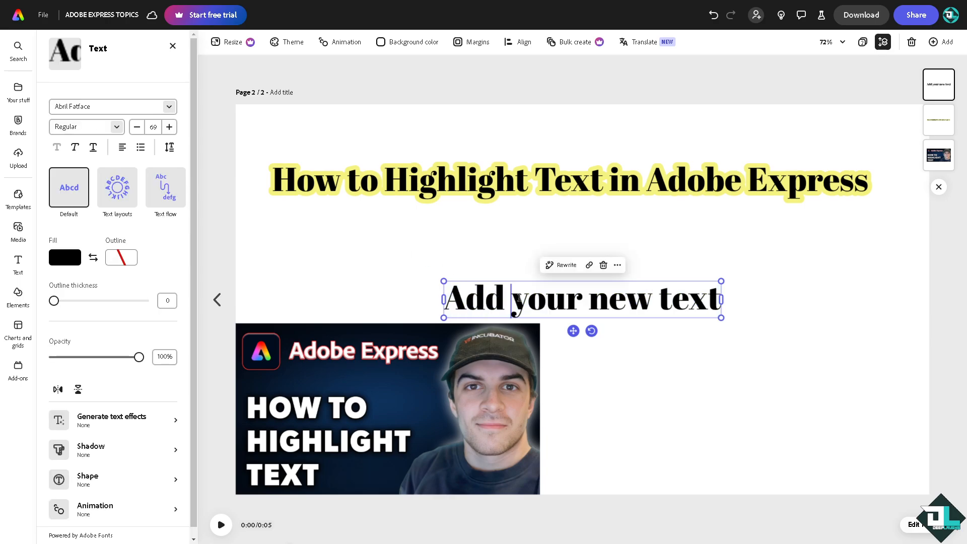
{"action": "triple_click", "coordinate": [520, 301]}
{"action": "type", "text": "HIGHT"}
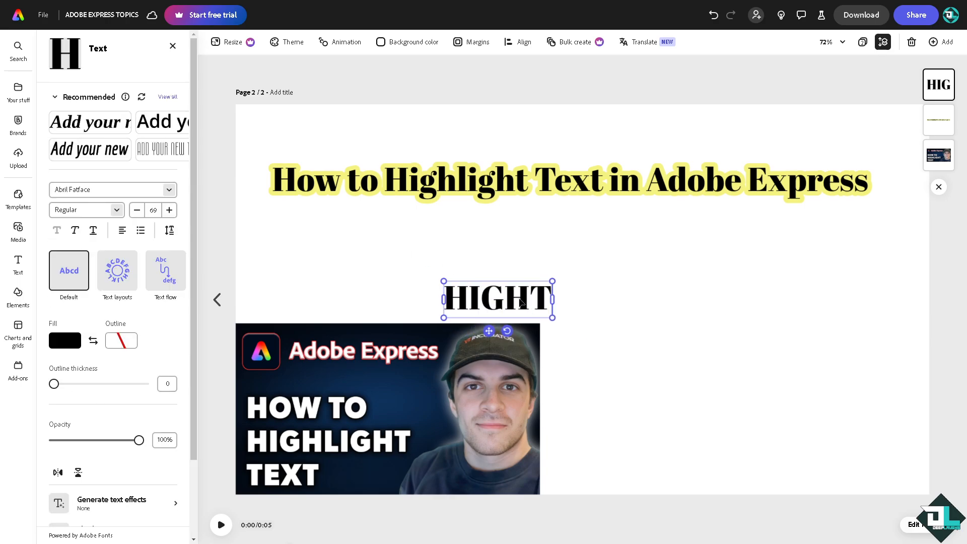
{"action": "key", "text": "BackSpace"}
{"action": "type", "text": "LI"}
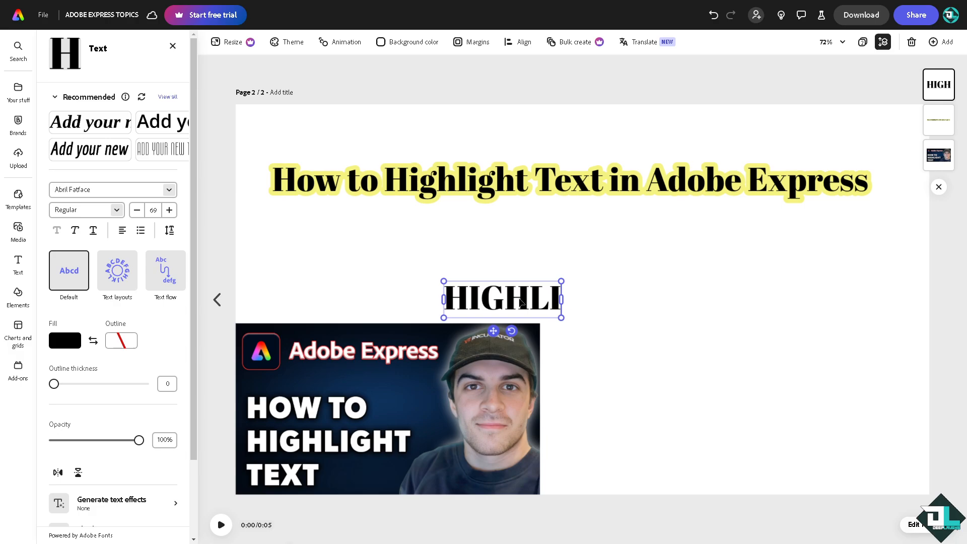
{"action": "type", "text": "GHT TEXT"}
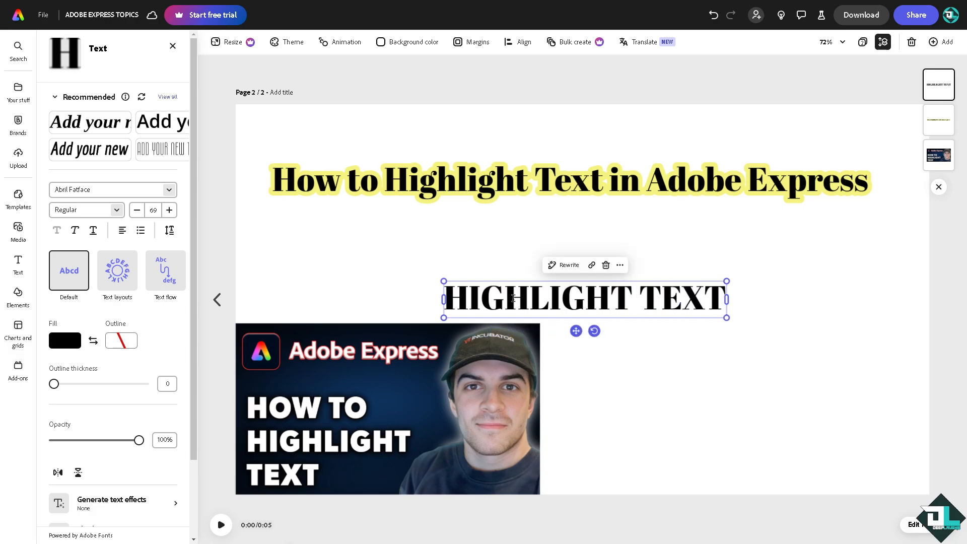
Set the "HIGHLIGHT TEXT" font to Adhesive Nr. Seven and enlarge the text to about size 157.
{"action": "key", "text": "ctrl+a"}
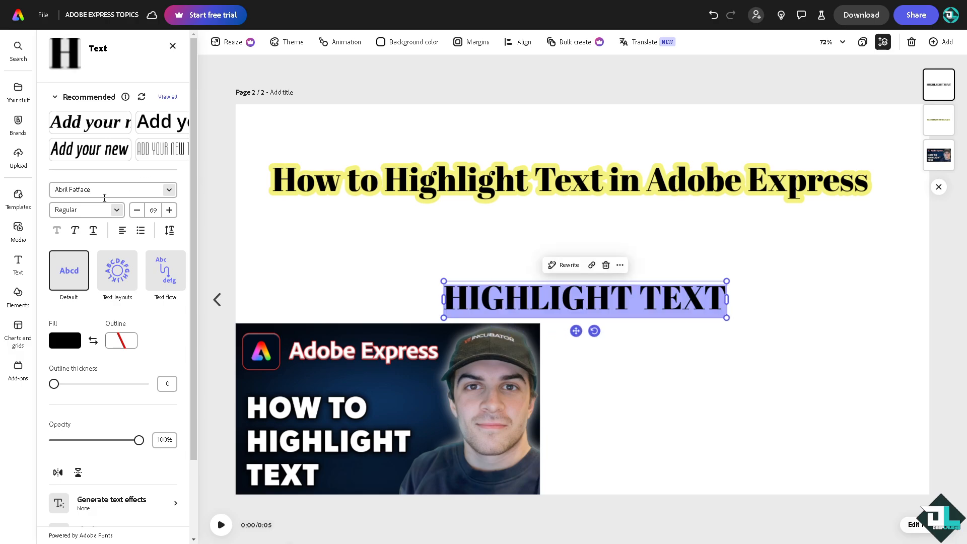
{"action": "left_click", "coordinate": [169, 190]}
{"action": "scroll", "coordinate": [96, 291], "scroll_direction": "down", "scroll_amount": 5}
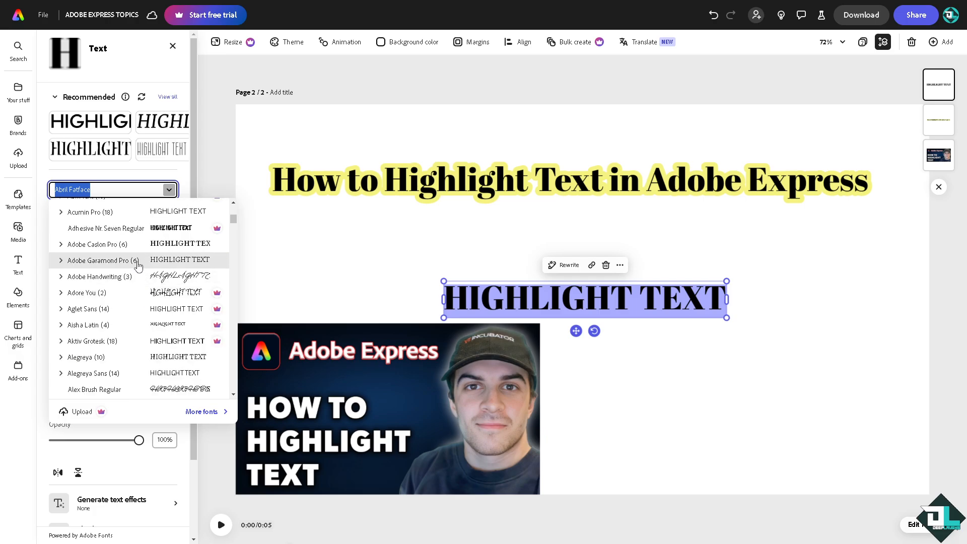
{"action": "left_click", "coordinate": [105, 228]}
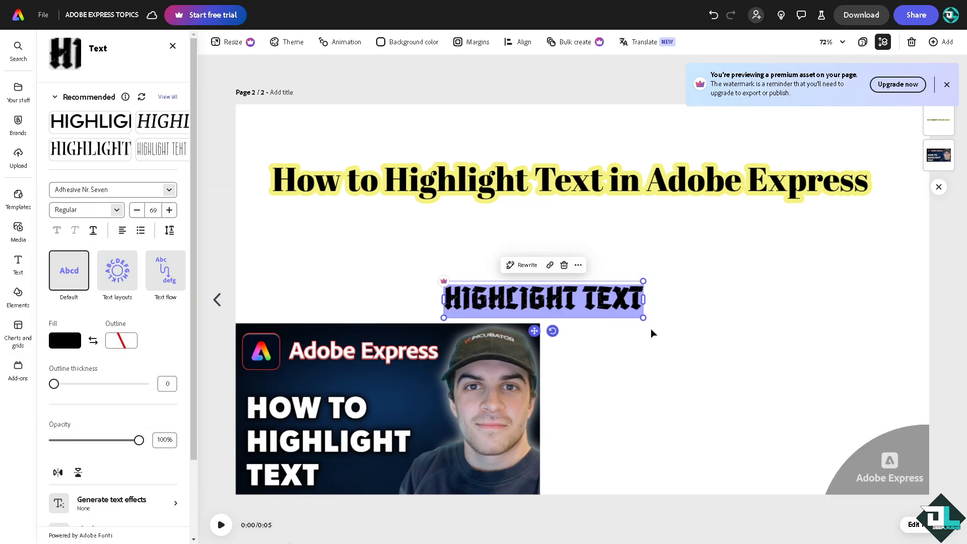
{"action": "left_click_drag", "start_coordinate": [643, 318], "coordinate": [840, 372]}
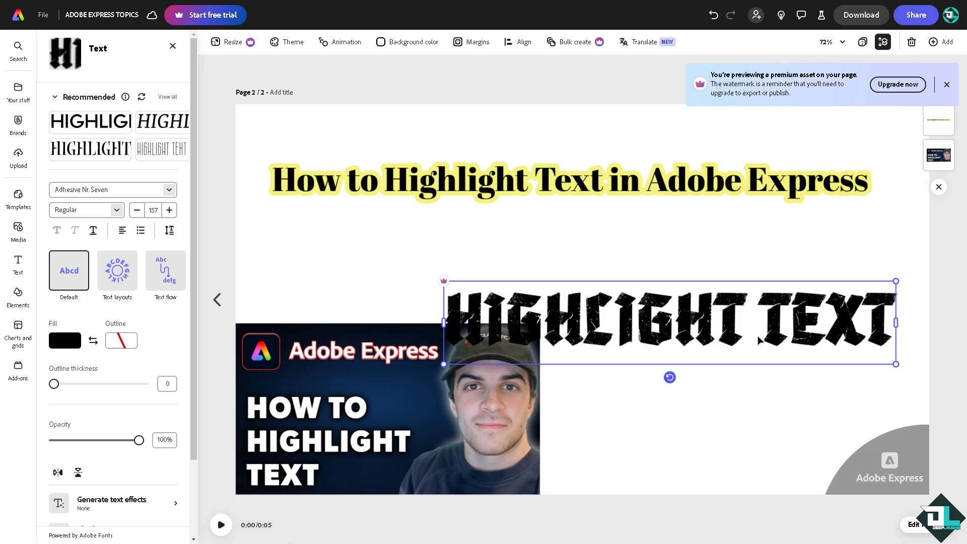
Move the "HIGHLIGHT TEXT" text box directly below the heading, enlarge it slightly, and center it there.
{"action": "left_click_drag", "start_coordinate": [694, 327], "coordinate": [570, 248]}
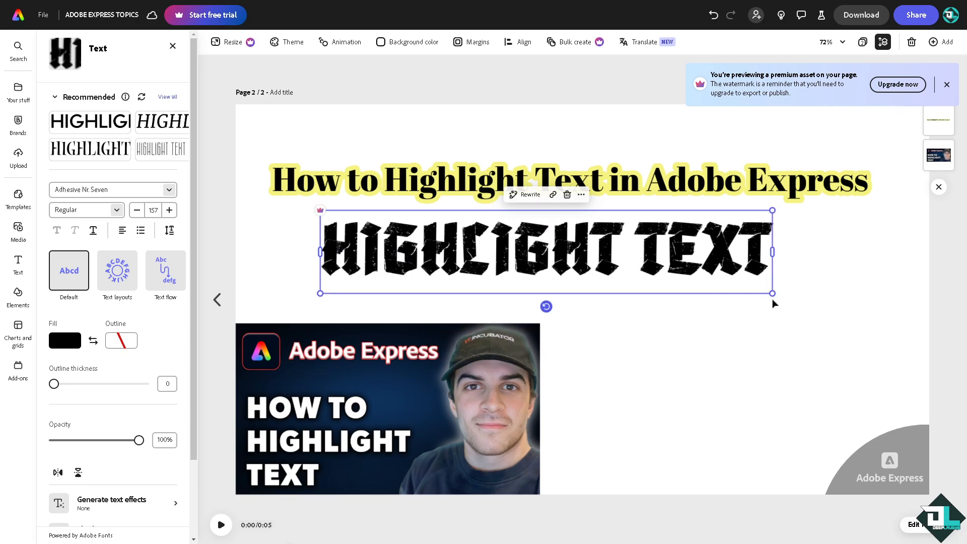
{"action": "left_click_drag", "start_coordinate": [773, 303], "coordinate": [850, 308]}
{"action": "left_click_drag", "start_coordinate": [599, 249], "coordinate": [563, 249]}
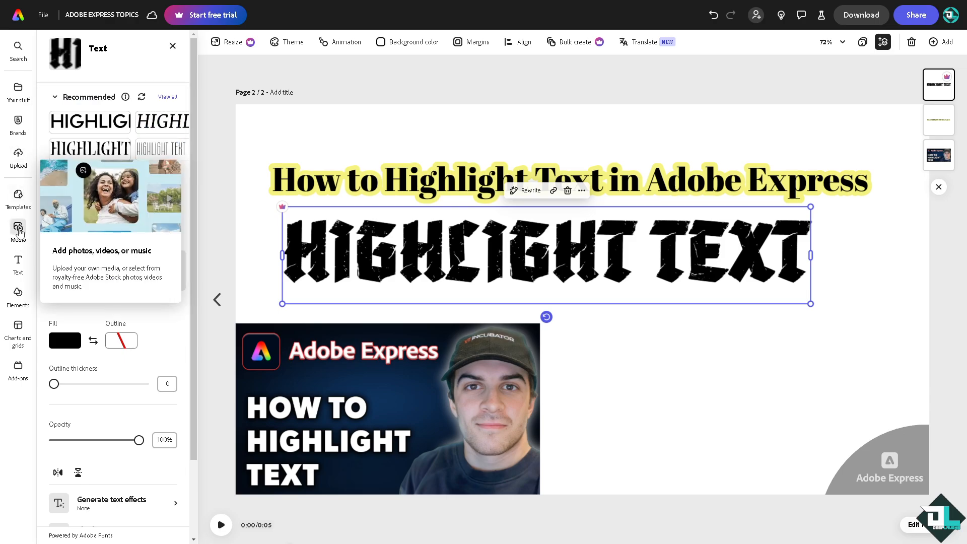
Search the elements for "gradient" and add the pink-and-blue gradient design asset to the page.
{"action": "left_click", "coordinate": [21, 242]}
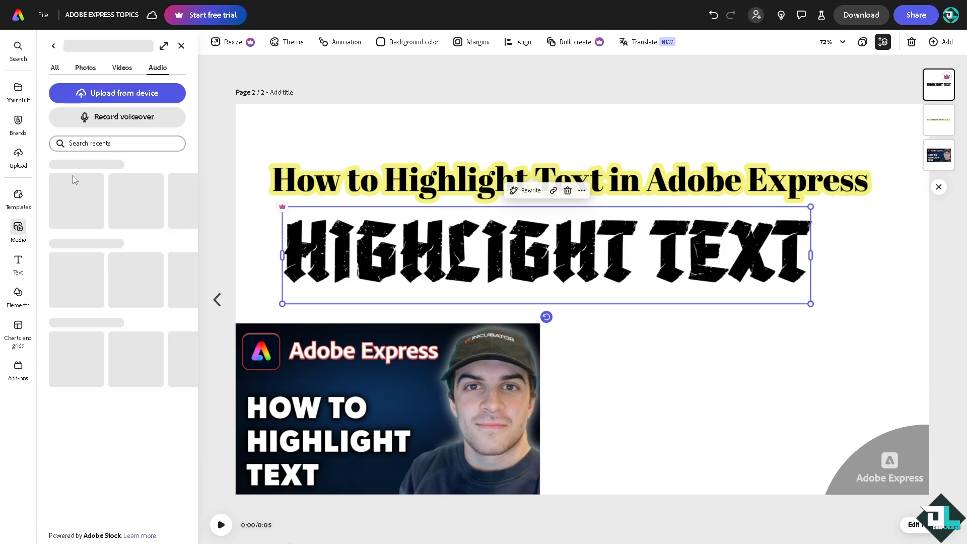
{"action": "left_click", "coordinate": [18, 293]}
{"action": "left_click", "coordinate": [88, 93]}
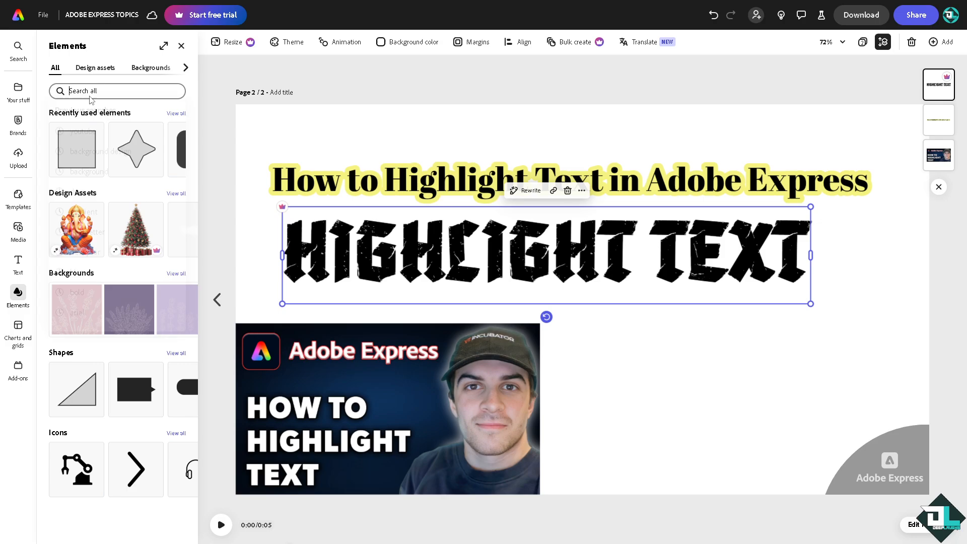
{"action": "type", "text": "fgr"}
{"action": "key", "text": "ctrl+a"}
{"action": "type", "text": "gradi"}
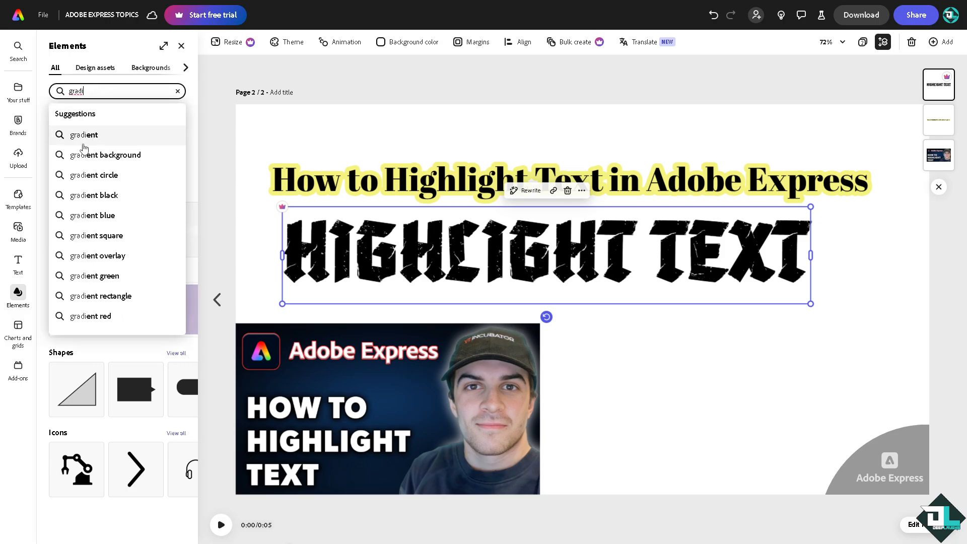
{"action": "left_click", "coordinate": [89, 134]}
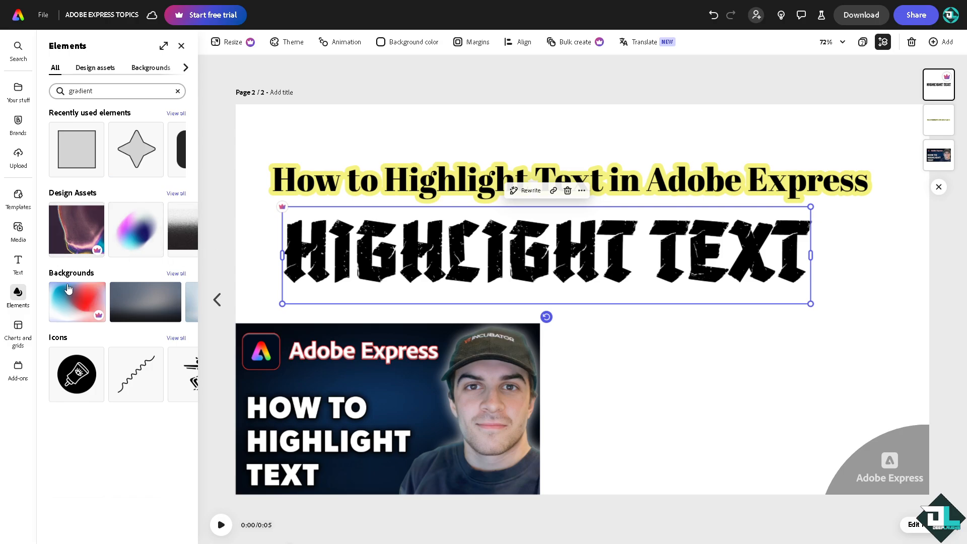
{"action": "left_click", "coordinate": [136, 229]}
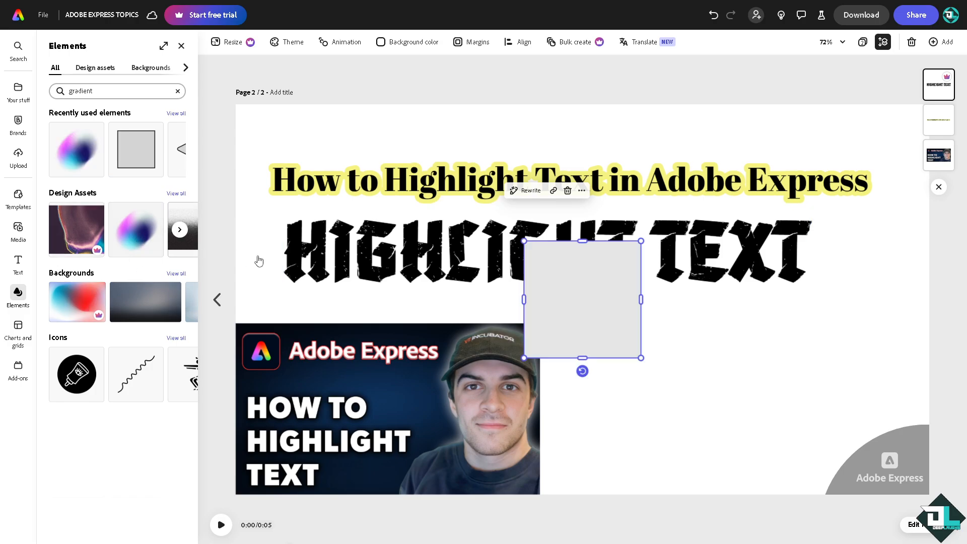
Try enlarging the gradient image across the heading and "HIGHLIGHT TEXT", and delete it from the page.
{"action": "left_click_drag", "start_coordinate": [565, 316], "coordinate": [292, 257]}
{"action": "left_click_drag", "start_coordinate": [370, 301], "coordinate": [686, 382]}
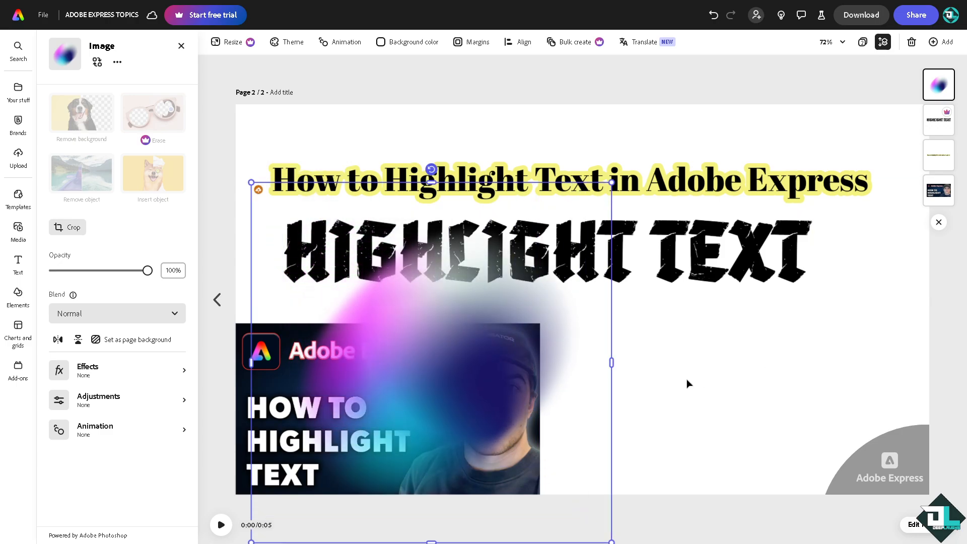
{"action": "left_click_drag", "start_coordinate": [621, 371], "coordinate": [966, 380]}
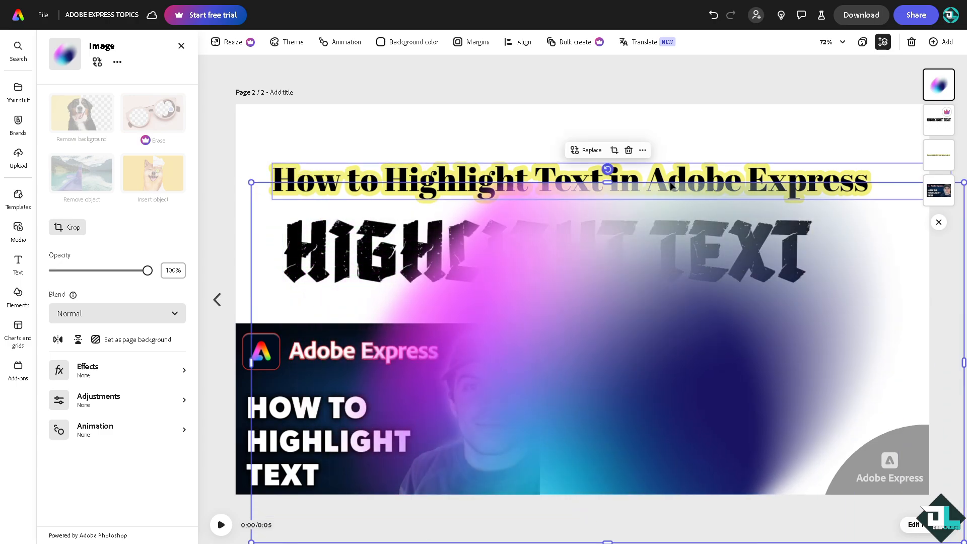
{"action": "left_click_drag", "start_coordinate": [608, 183], "coordinate": [608, 29]}
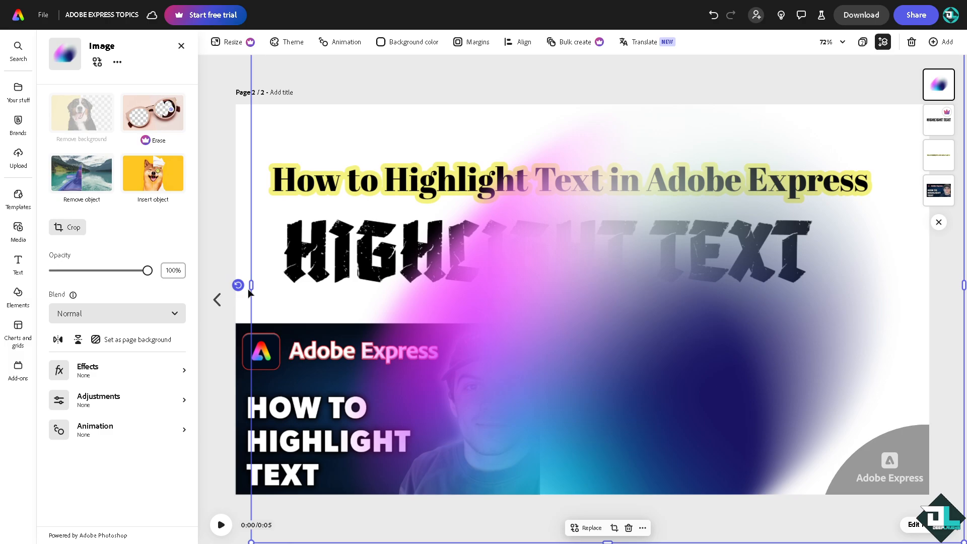
{"action": "left_click_drag", "start_coordinate": [254, 291], "coordinate": [111, 275]}
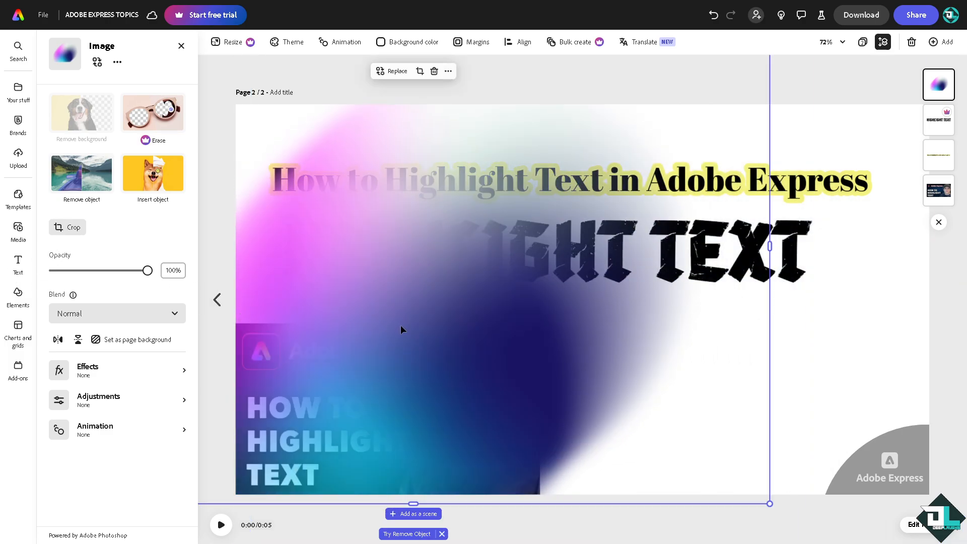
{"action": "key", "text": "Delete"}
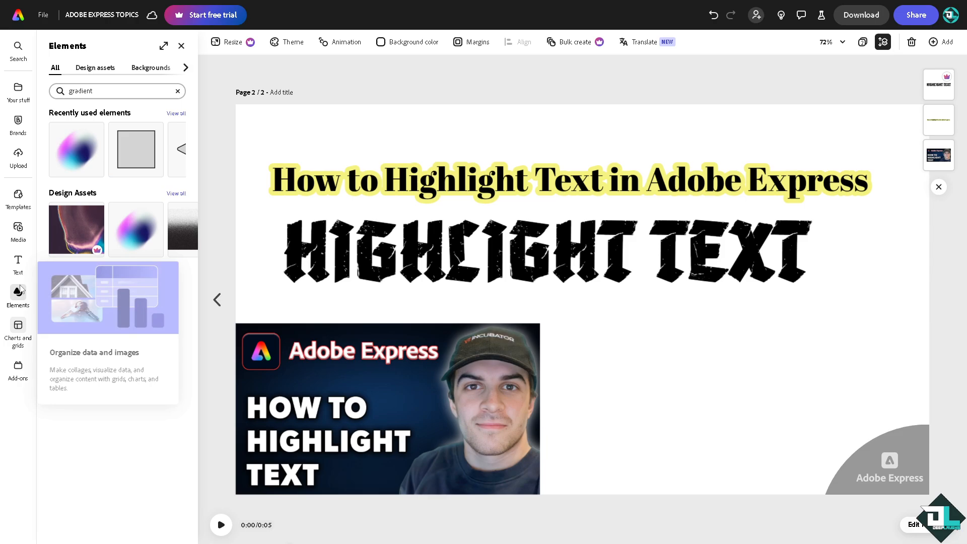
Add the recently used square shape and stretch it into a wide rectangle covering "HIGHLIGHT TEXT".
{"action": "left_click", "coordinate": [18, 229]}
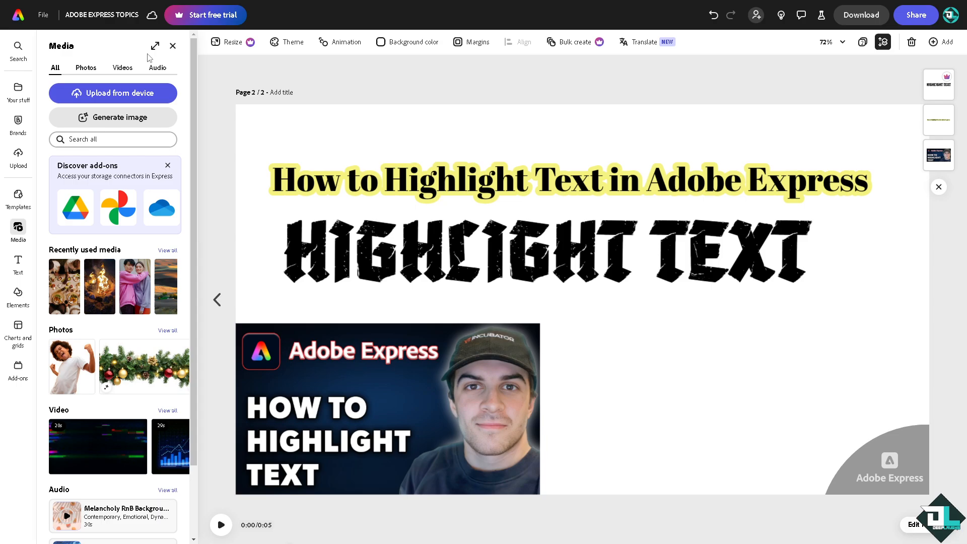
{"action": "left_click", "coordinate": [19, 298]}
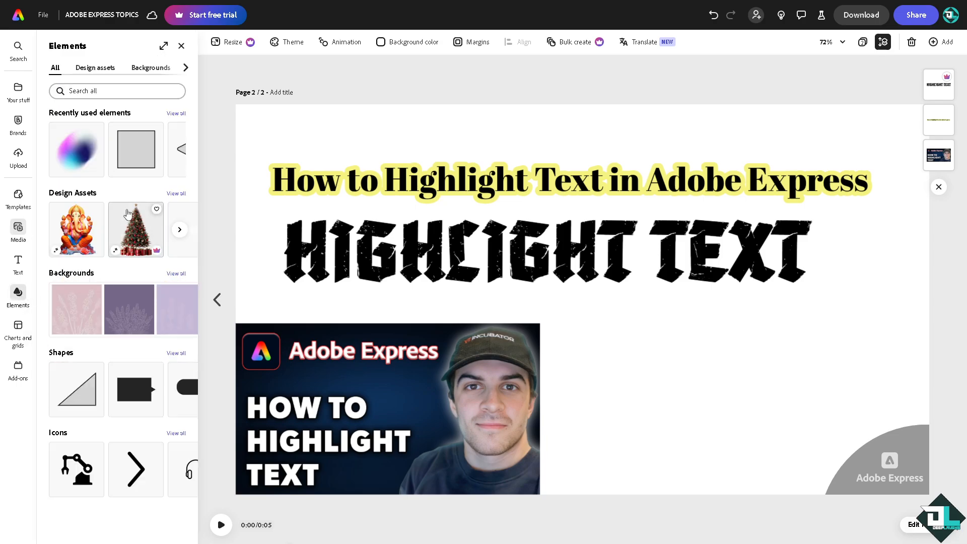
{"action": "left_click", "coordinate": [136, 148]}
{"action": "left_click_drag", "start_coordinate": [595, 319], "coordinate": [835, 268]}
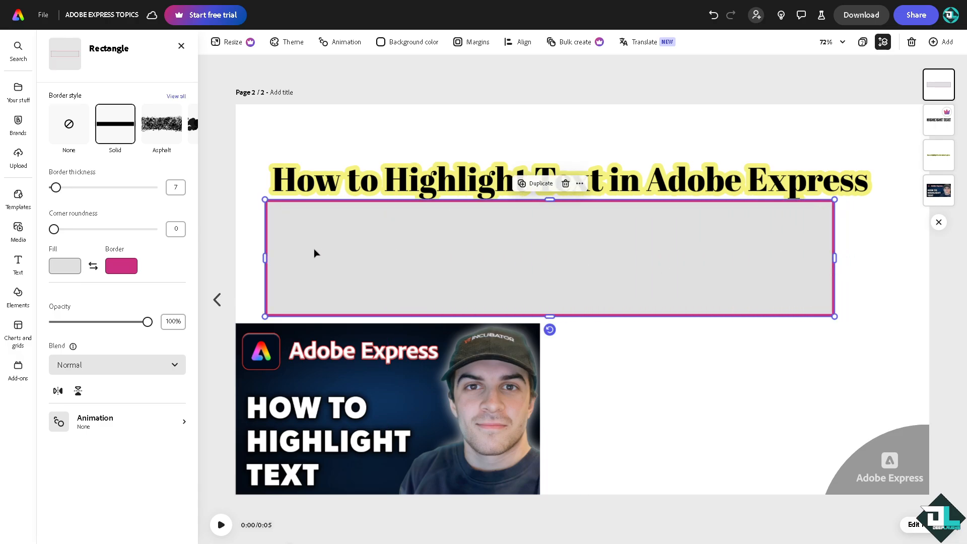
Fill the rectangle with light sky blue from the extended color swatches.
{"action": "left_click", "coordinate": [127, 268]}
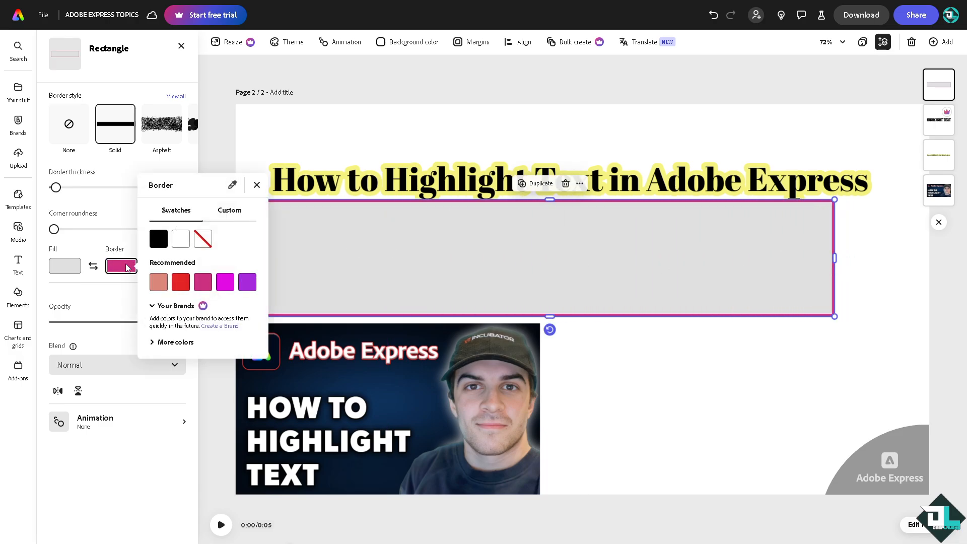
{"action": "left_click", "coordinate": [66, 267]}
{"action": "left_click", "coordinate": [65, 267]}
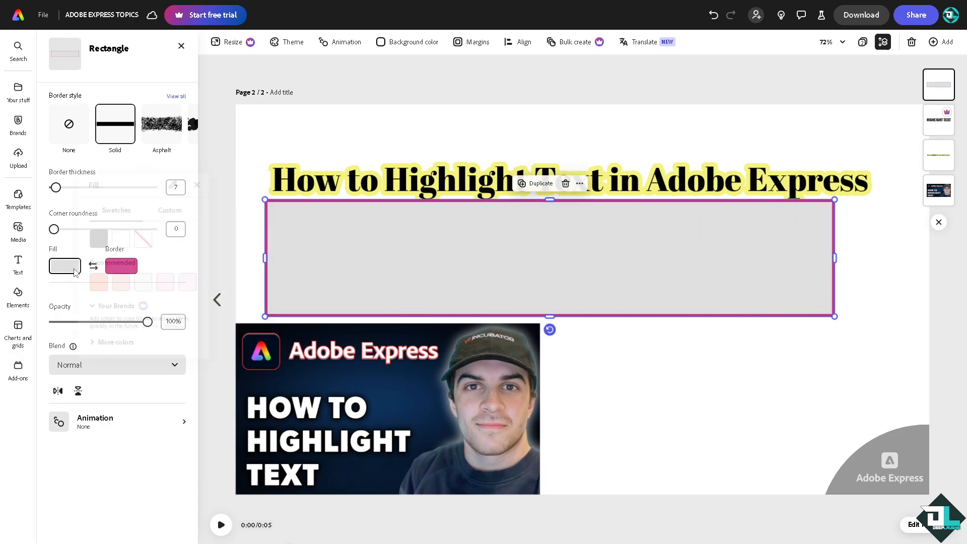
{"action": "left_click", "coordinate": [115, 343]}
{"action": "scroll", "coordinate": [159, 352], "scroll_direction": "down", "scroll_amount": 2}
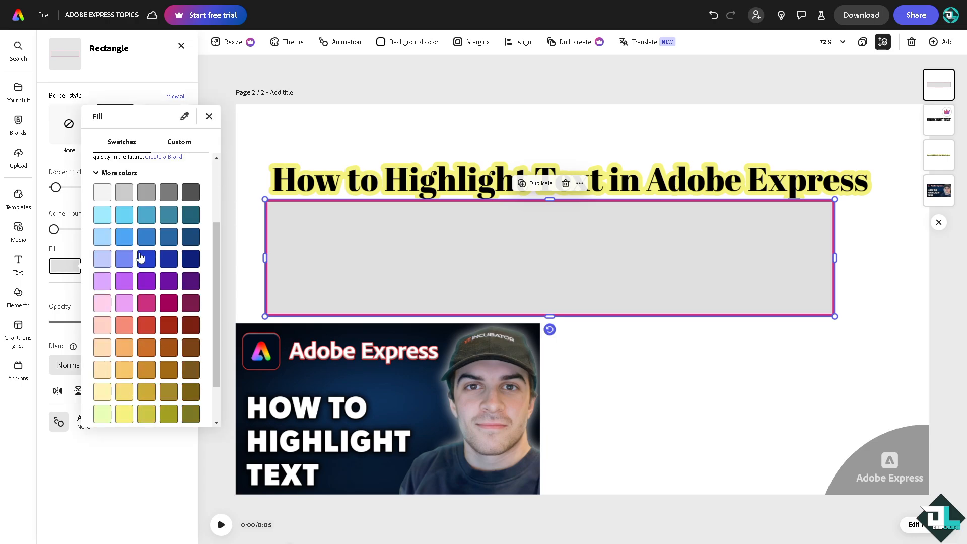
{"action": "left_click", "coordinate": [125, 218]}
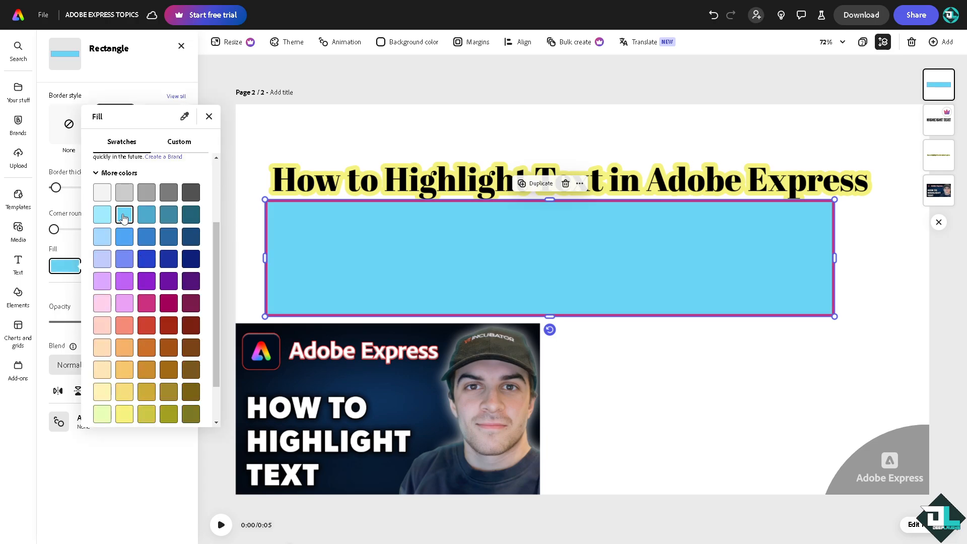
Send the blue rectangle backward one level so it sits behind "HIGHLIGHT TEXT".
{"action": "left_click", "coordinate": [380, 225]}
{"action": "right_click", "coordinate": [380, 225]}
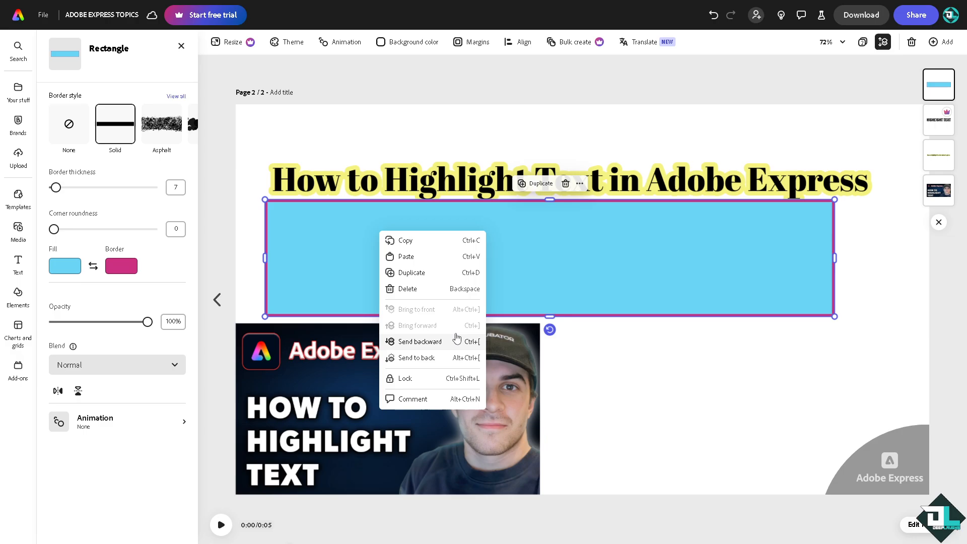
{"action": "left_click", "coordinate": [456, 349]}
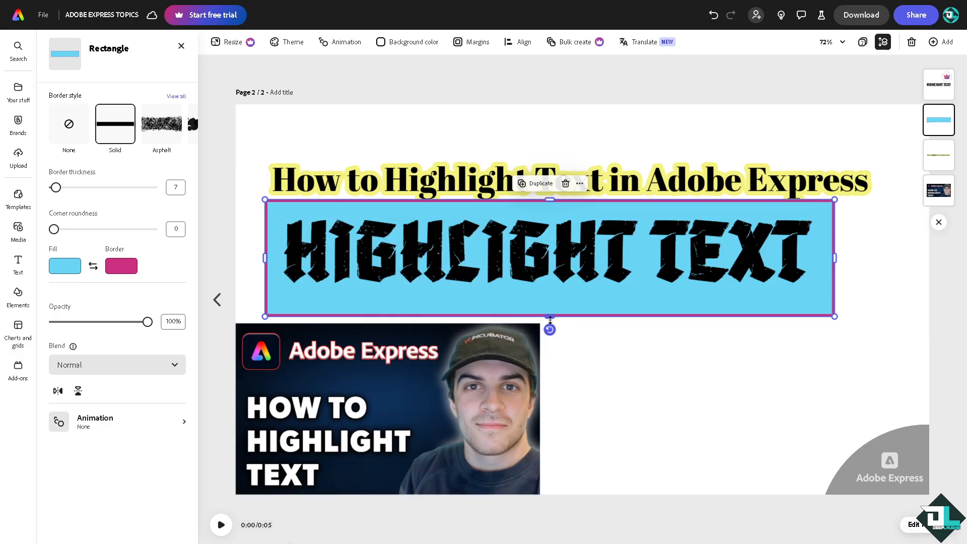
Shrink the blue rectangle on all four sides to fit closely around "HIGHLIGHT TEXT".
{"action": "left_click_drag", "start_coordinate": [550, 316], "coordinate": [549, 295]}
{"action": "left_click_drag", "start_coordinate": [550, 201], "coordinate": [550, 211]}
{"action": "left_click_drag", "start_coordinate": [836, 251], "coordinate": [820, 253]}
{"action": "left_click_drag", "start_coordinate": [266, 251], "coordinate": [274, 252]}
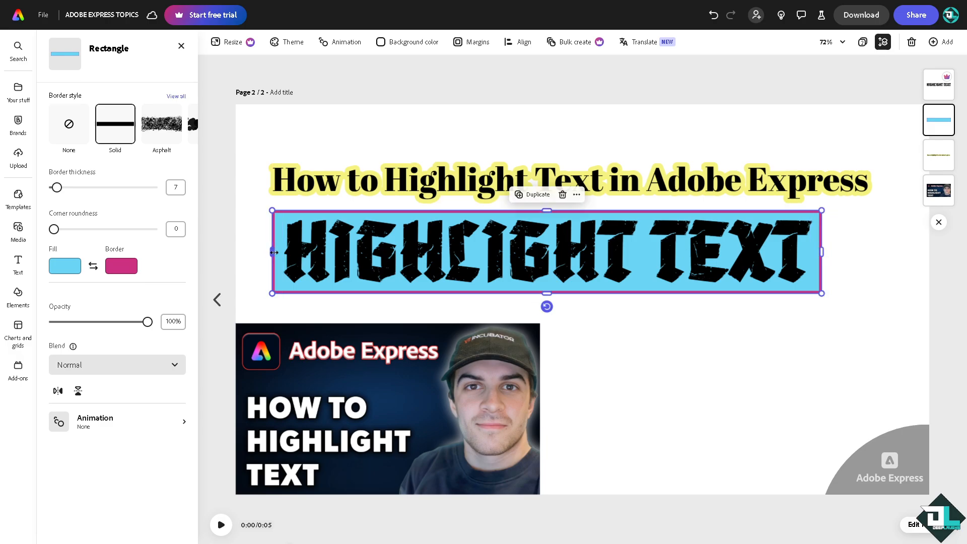
{"action": "left_click", "coordinate": [217, 300]}
{"action": "left_click", "coordinate": [891, 299]}
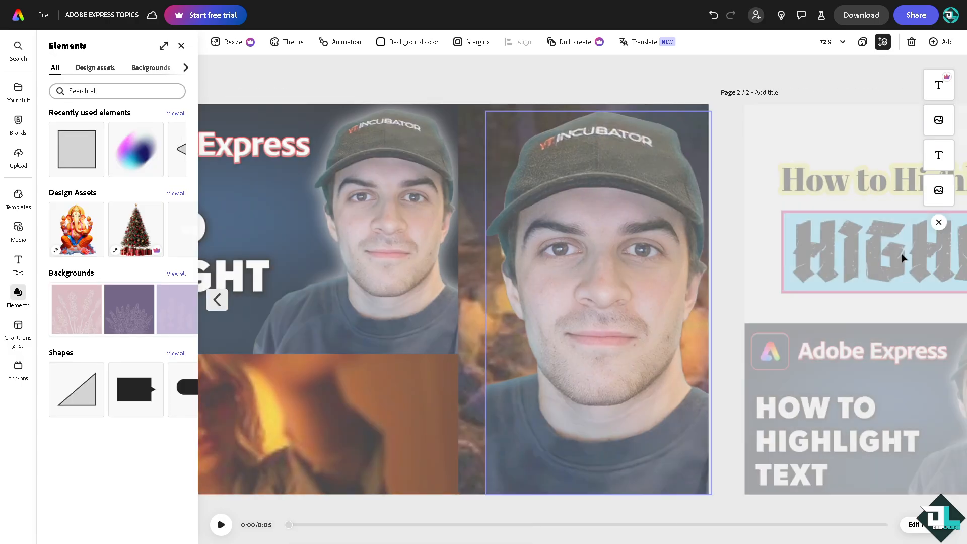
Examine the file formats available for downloading the selected page, and close the download options.
{"action": "left_click", "coordinate": [858, 20]}
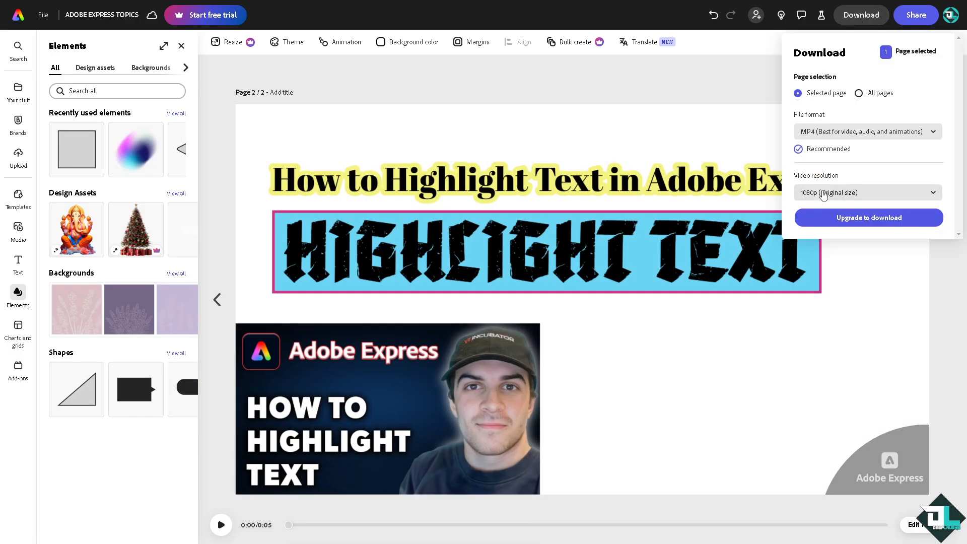
{"action": "left_click", "coordinate": [839, 132]}
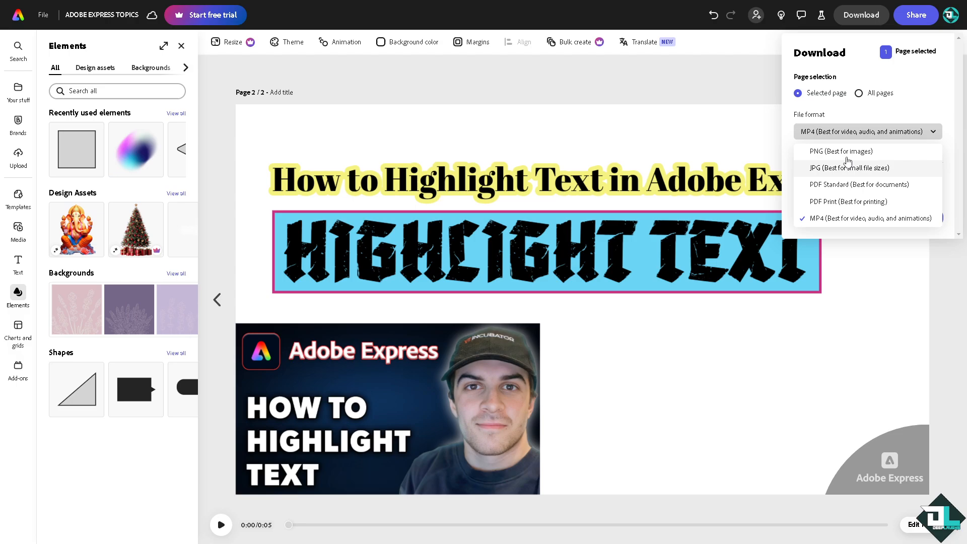
{"action": "left_click", "coordinate": [921, 22]}
{"action": "left_click", "coordinate": [919, 20]}
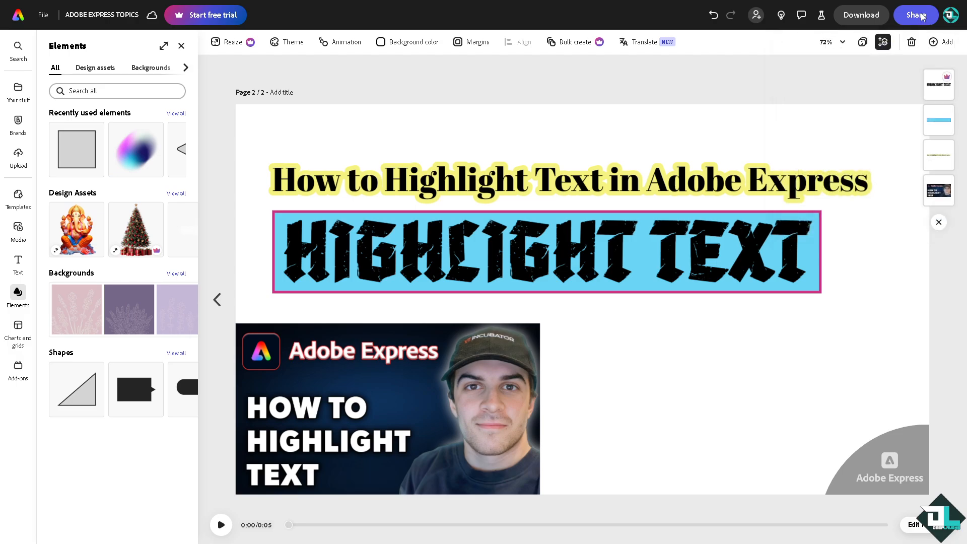
Copy the file's share link to the clipboard and close the sharing options.
{"action": "left_click", "coordinate": [918, 20]}
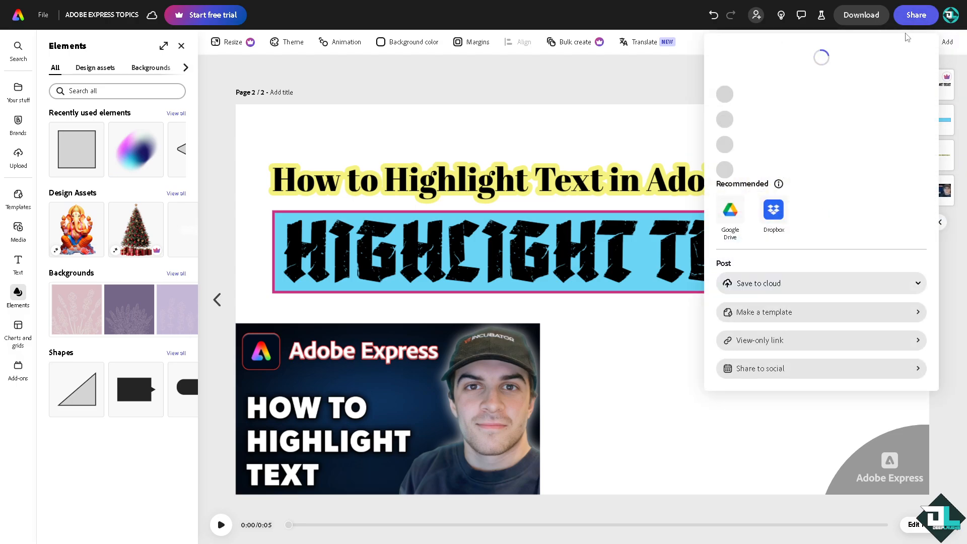
{"action": "left_click", "coordinate": [820, 186]}
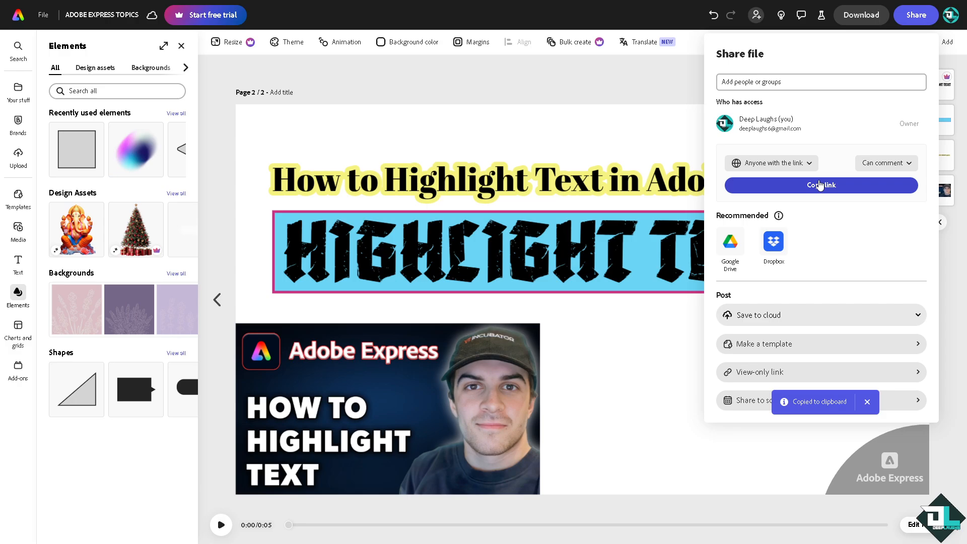
{"action": "left_click", "coordinate": [350, 122]}
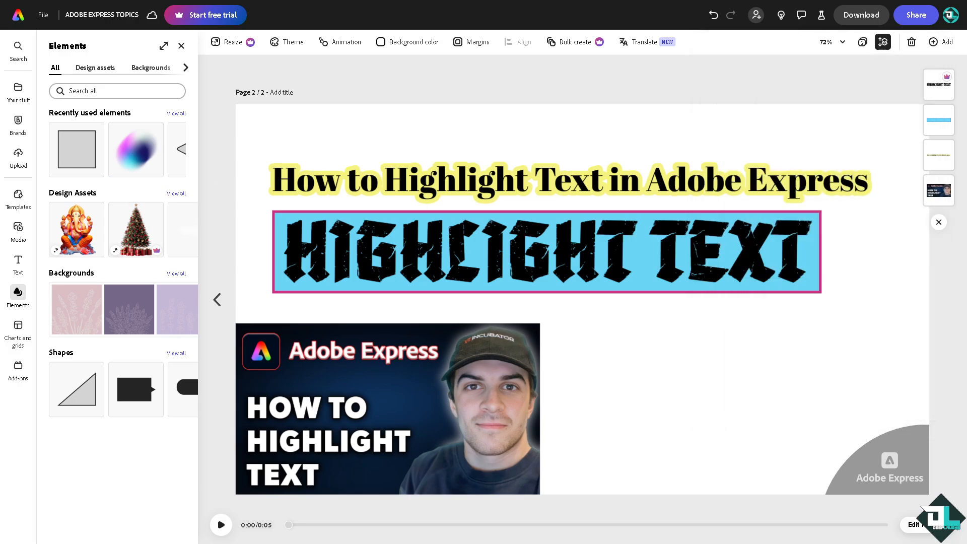